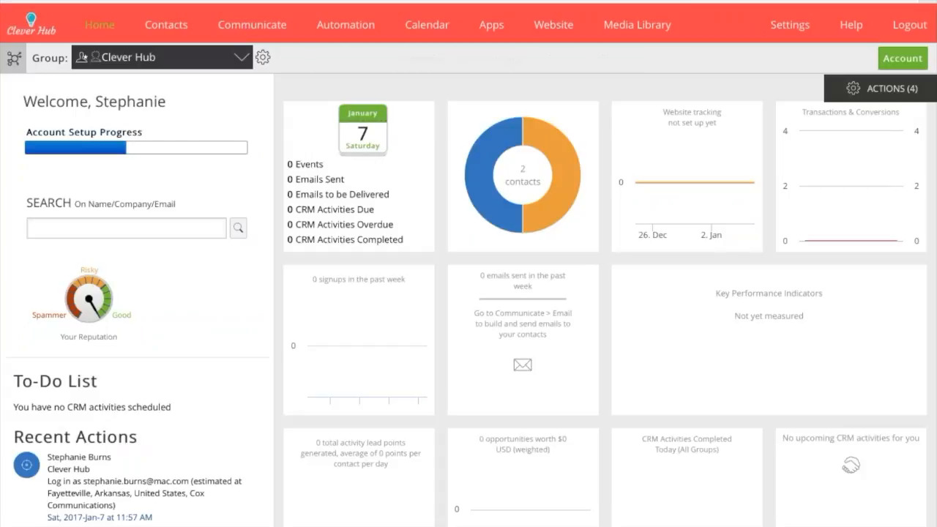
Open the Email EasyBuilder for the Clever Hub group
{"action": "left_click", "coordinate": [220, 57]}
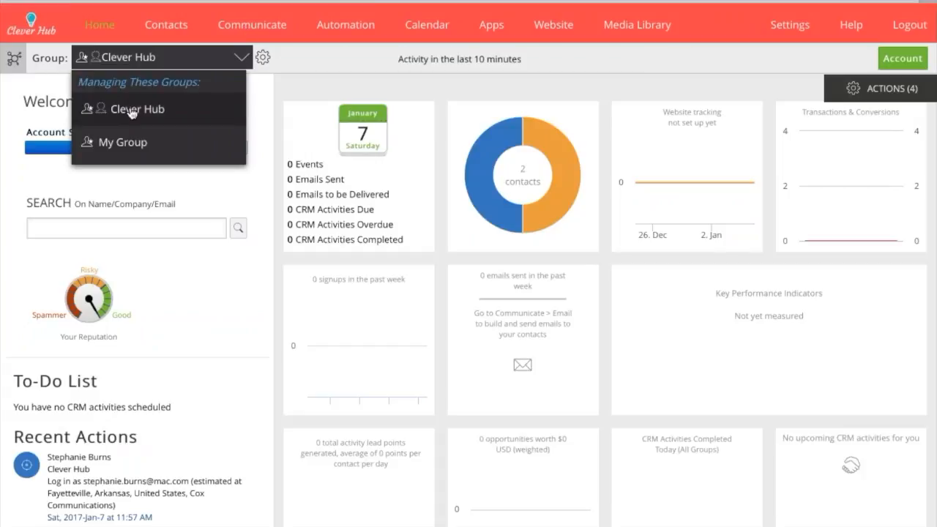
{"action": "left_click", "coordinate": [253, 25]}
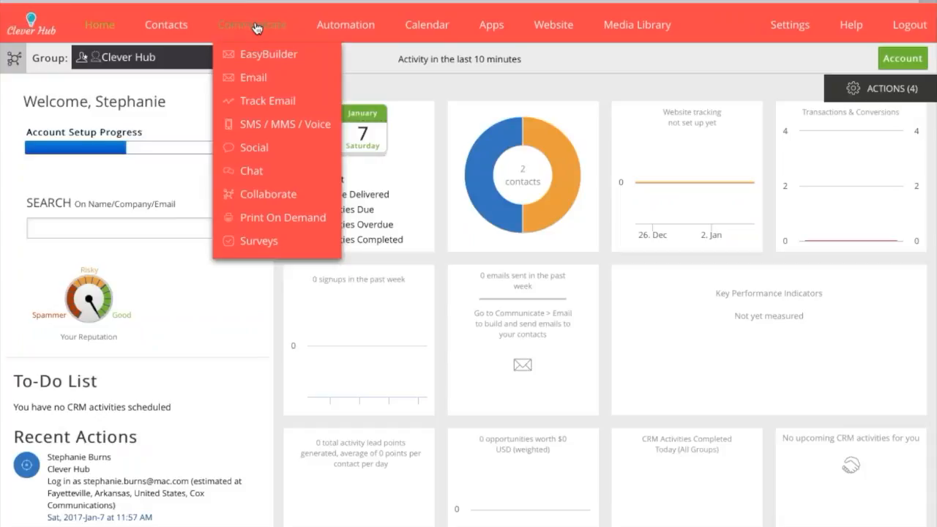
{"action": "left_click", "coordinate": [253, 54]}
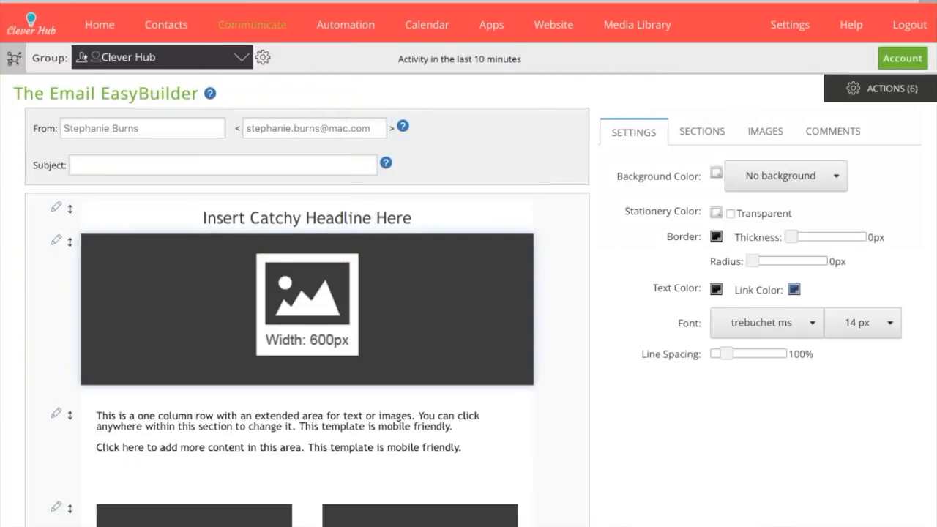
Replace the 600px header placeholder with Untitled design.png, uploaded to My Files without adjusting it to web-friendly dimensions
{"action": "scroll", "coordinate": [490, 139], "scroll_direction": "down", "scroll_amount": 4}
{"action": "scroll", "coordinate": [307, 293], "scroll_direction": "up", "scroll_amount": 4}
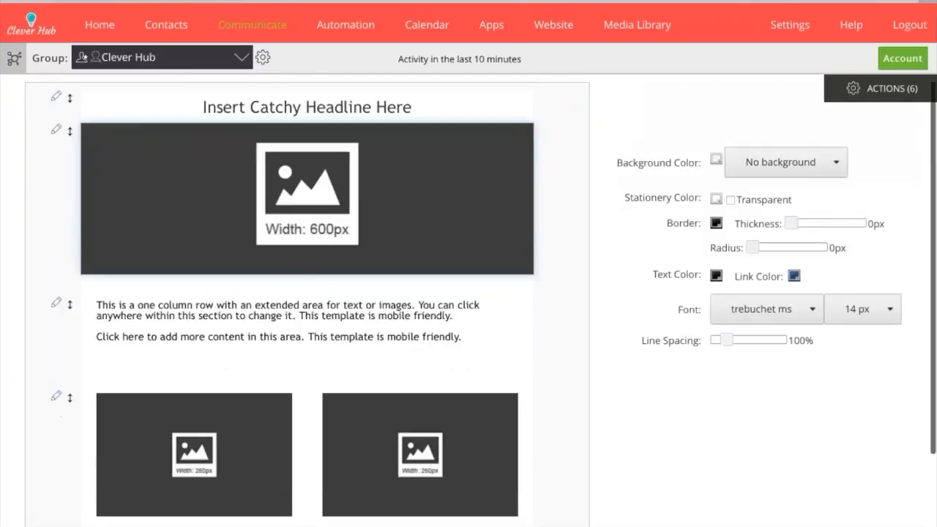
{"action": "scroll", "coordinate": [470, 273], "scroll_direction": "down", "scroll_amount": 4}
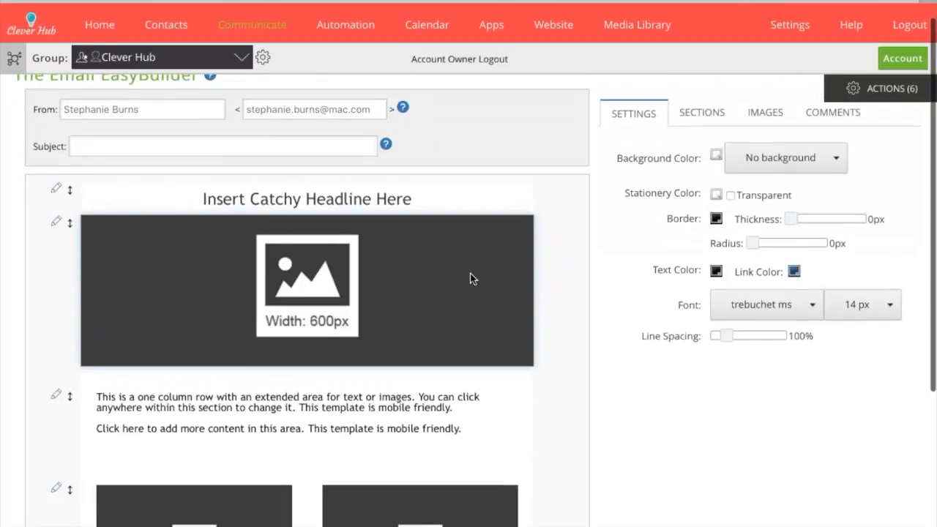
{"action": "scroll", "coordinate": [470, 273], "scroll_direction": "up", "scroll_amount": 2}
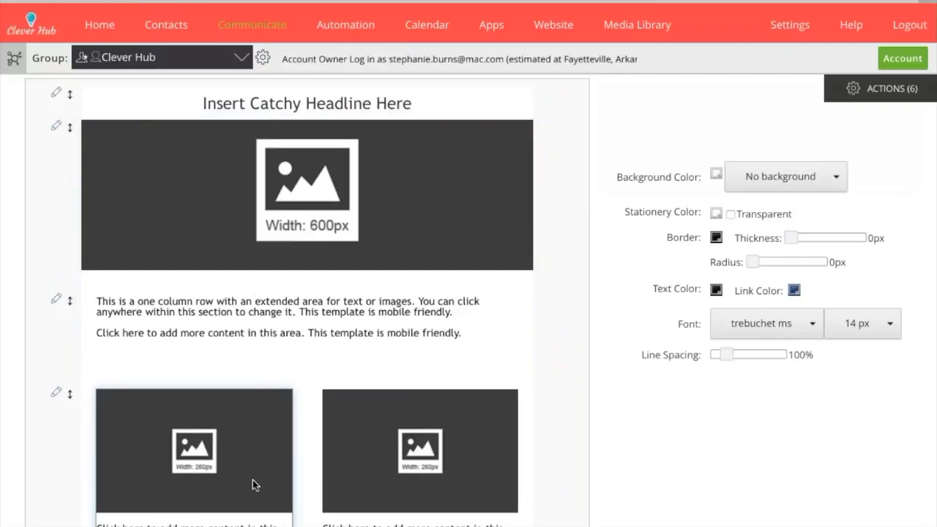
{"action": "left_click", "coordinate": [280, 202]}
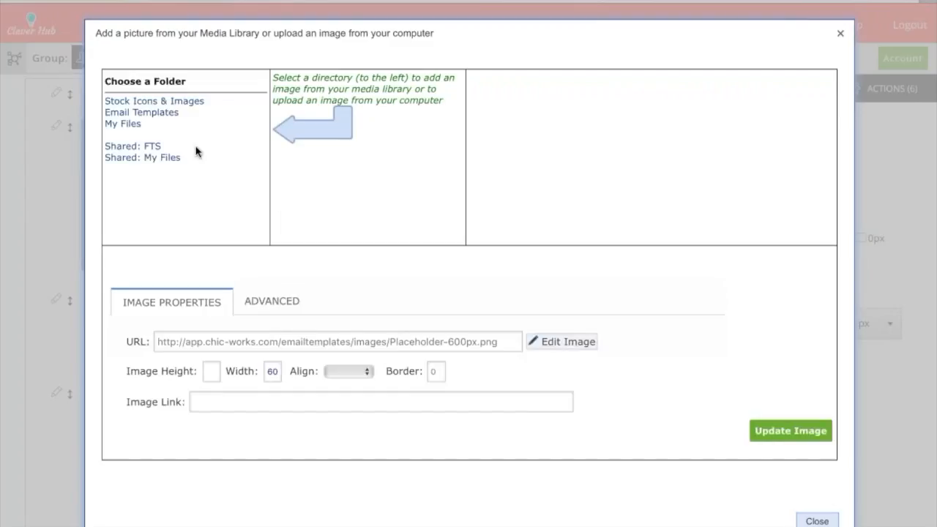
{"action": "left_click", "coordinate": [118, 124]}
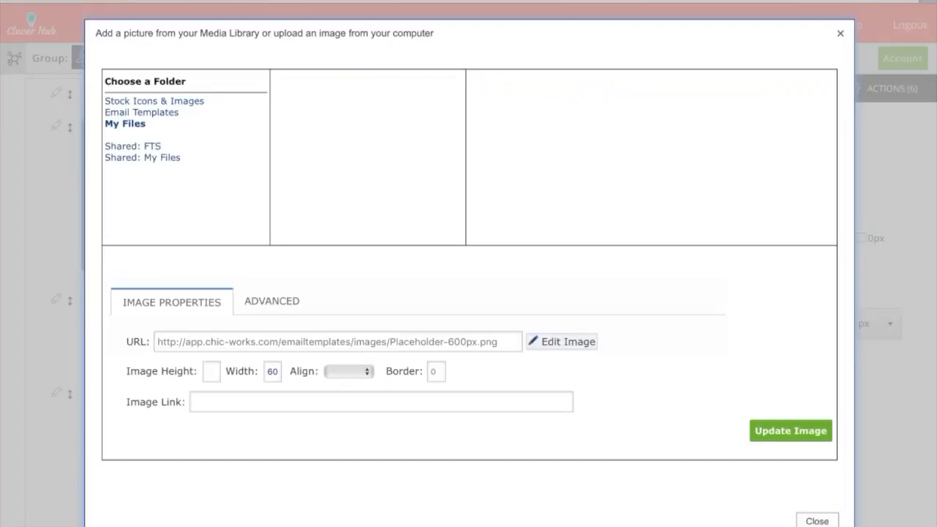
{"action": "left_click", "coordinate": [310, 103]}
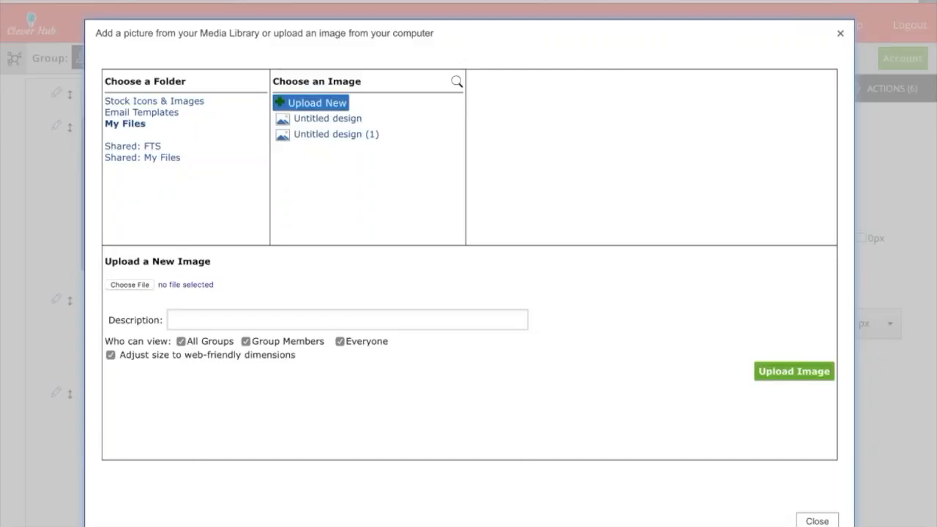
{"action": "left_click", "coordinate": [134, 287]}
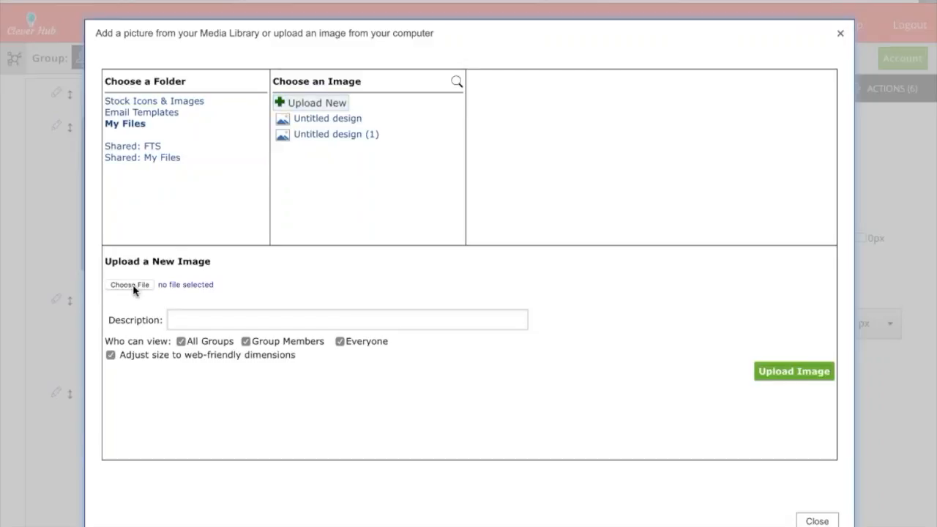
{"action": "double_click", "coordinate": [400, 224]}
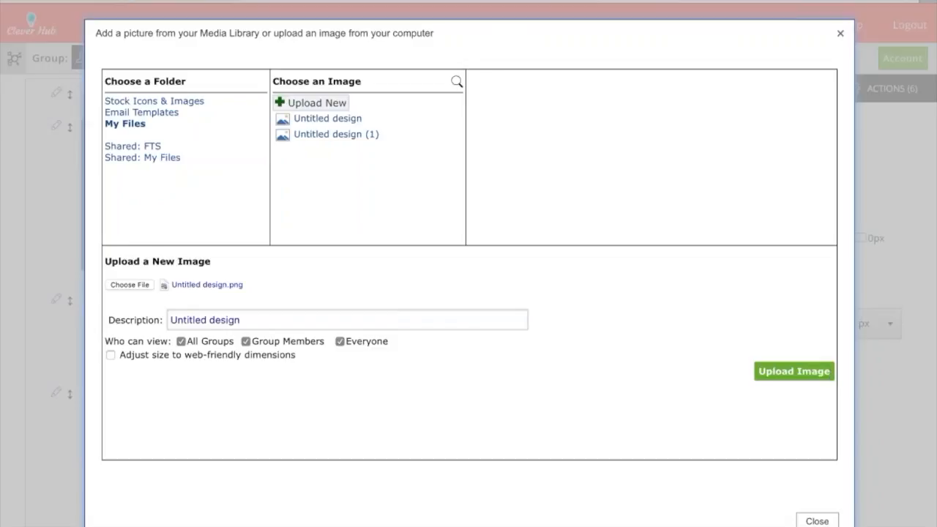
{"action": "left_click", "coordinate": [794, 371]}
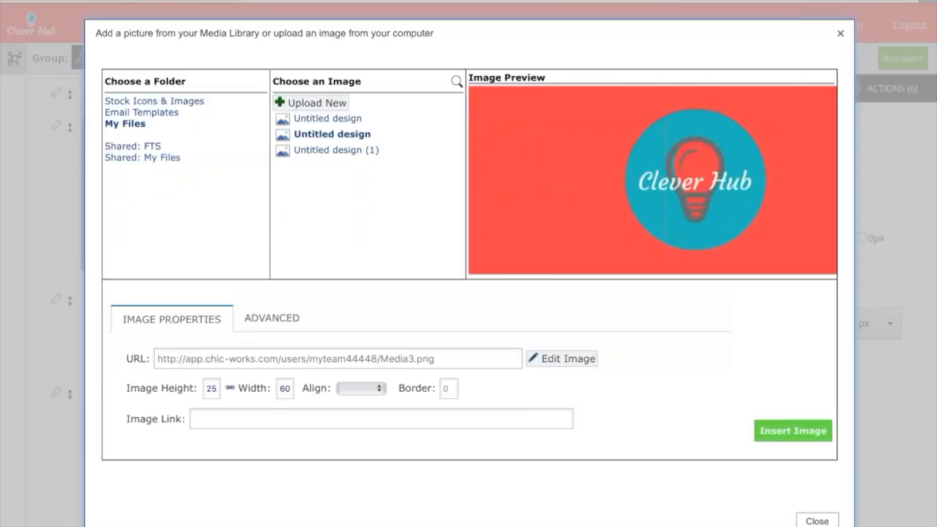
{"action": "left_click", "coordinate": [793, 431]}
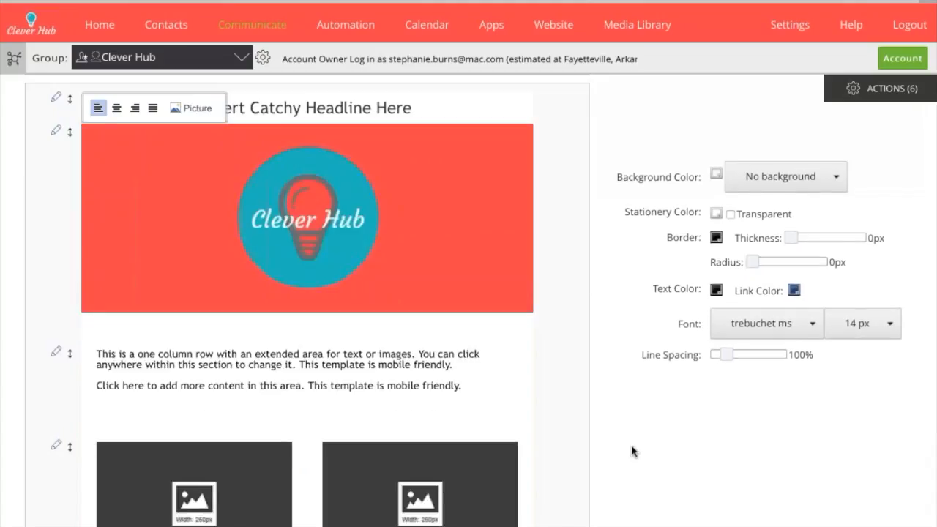
Upload Untitled design (1).png to My Files for the first 260px placeholder, with web-friendly size adjustment turned off
{"action": "scroll", "coordinate": [600, 408], "scroll_direction": "down", "scroll_amount": 3}
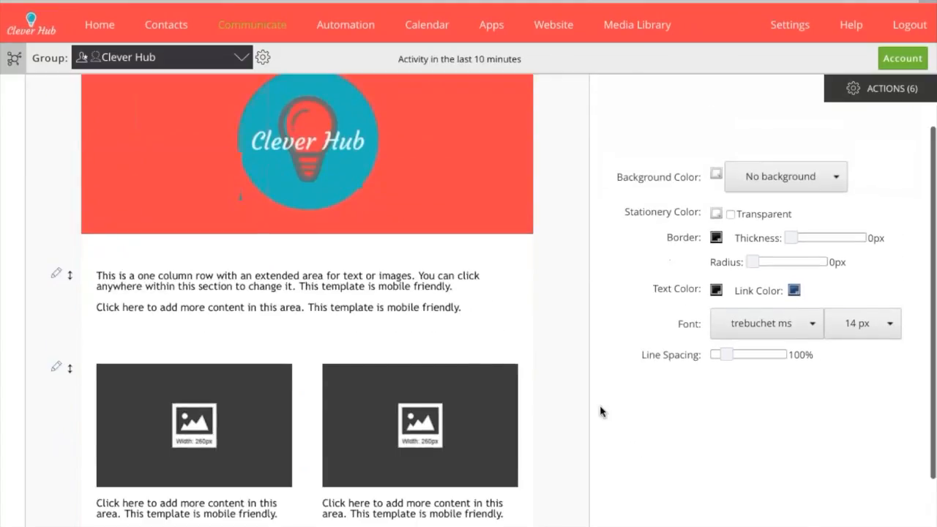
{"action": "left_click", "coordinate": [226, 385]}
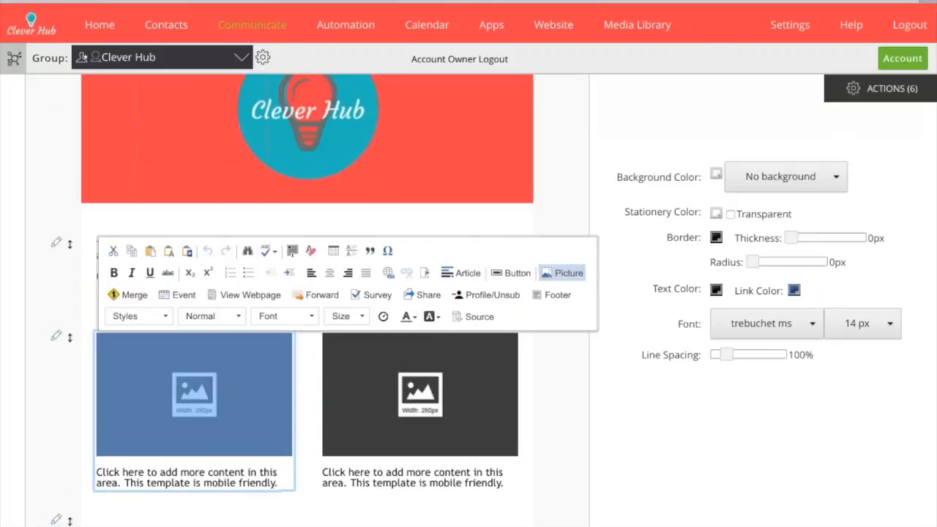
{"action": "left_click", "coordinate": [565, 276]}
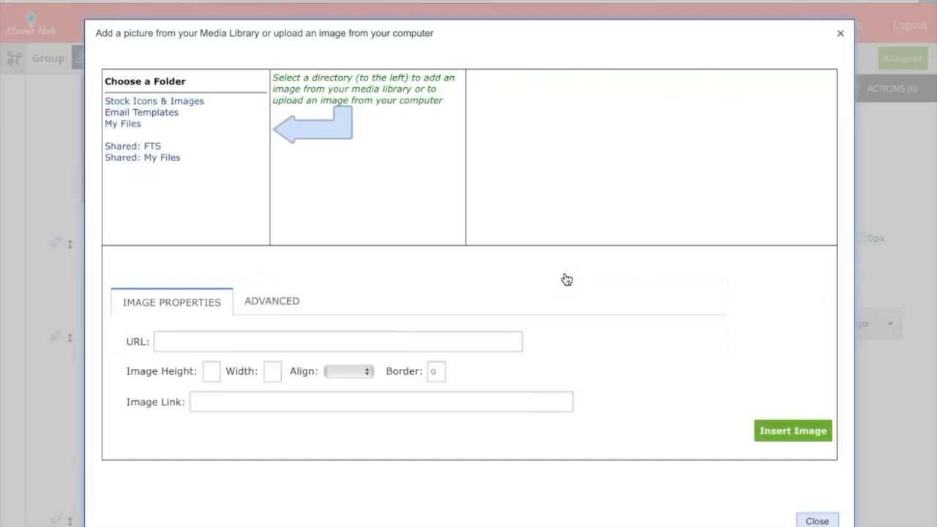
{"action": "left_click", "coordinate": [123, 124]}
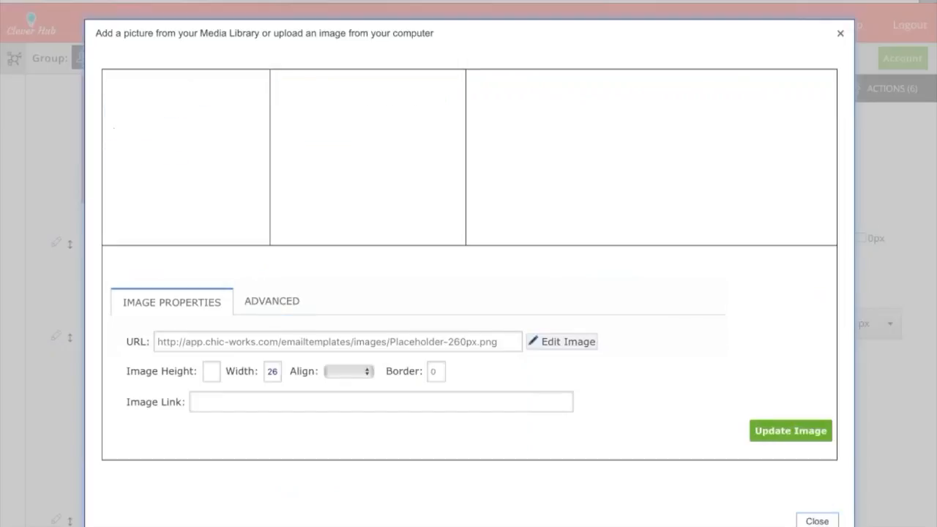
{"action": "left_click", "coordinate": [311, 103]}
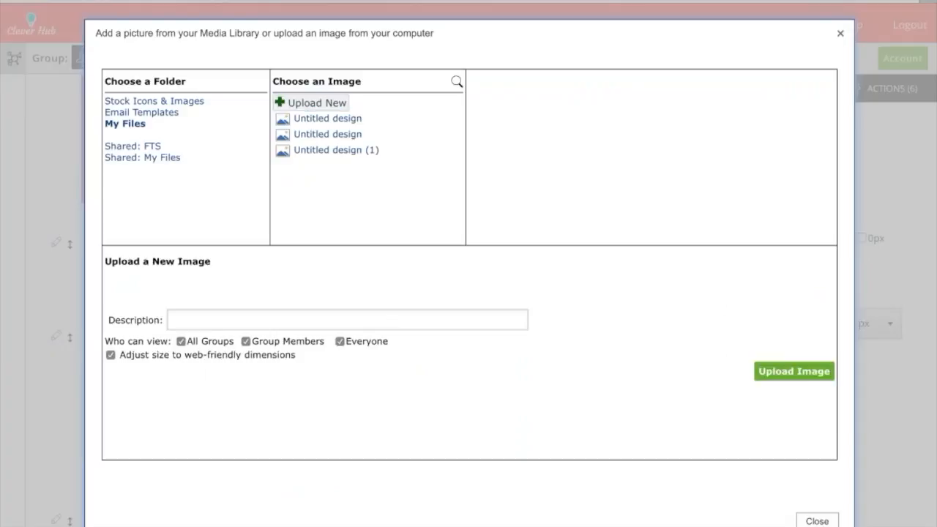
{"action": "left_click", "coordinate": [125, 288]}
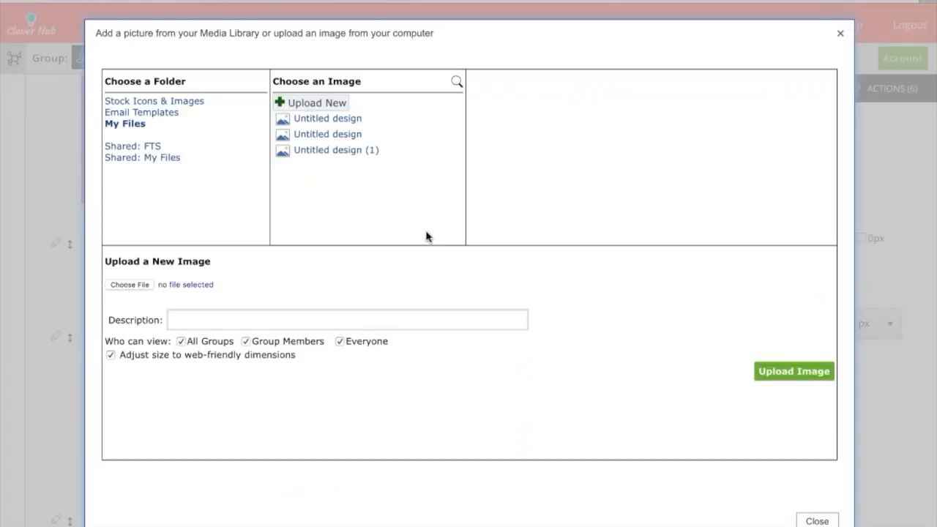
{"action": "double_click", "coordinate": [402, 204]}
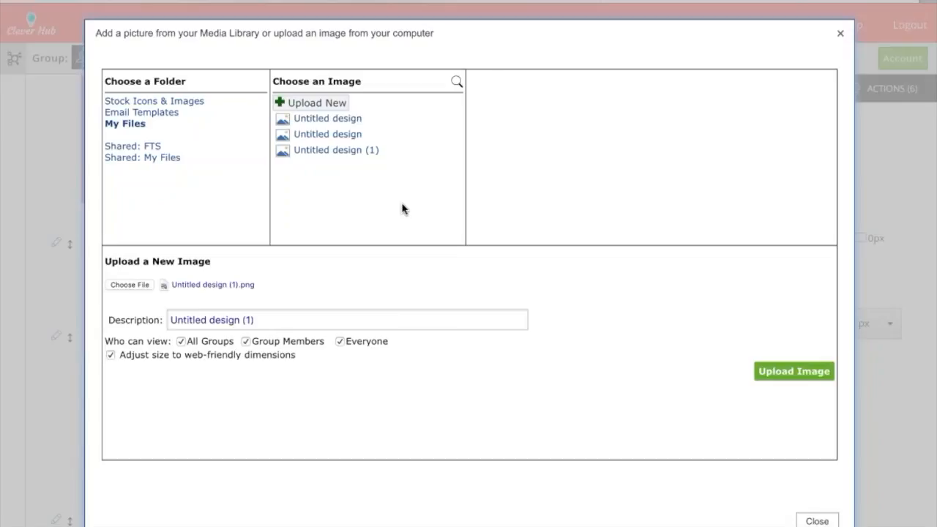
{"action": "left_click", "coordinate": [111, 355]}
{"action": "left_click", "coordinate": [795, 371]}
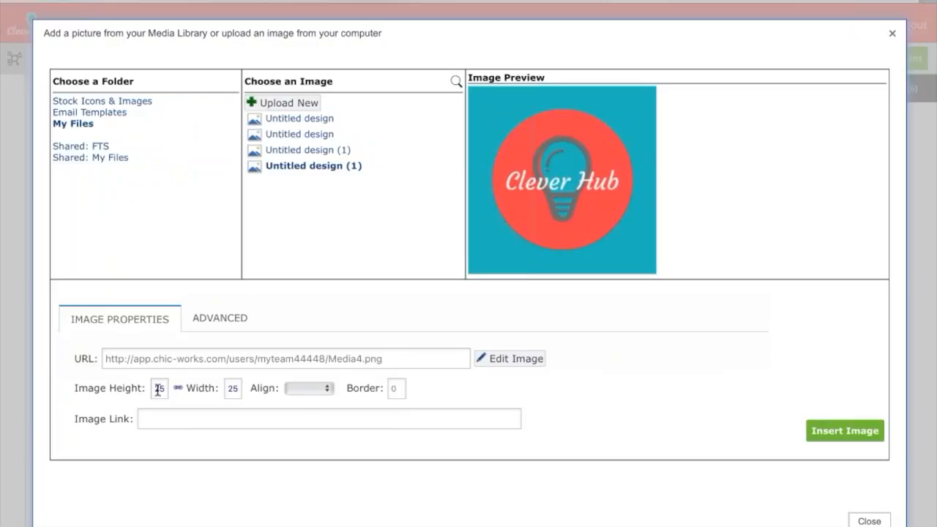
{"action": "left_click", "coordinate": [301, 392]}
{"action": "left_click", "coordinate": [220, 419]}
{"action": "type", "text": "www.cleve"}
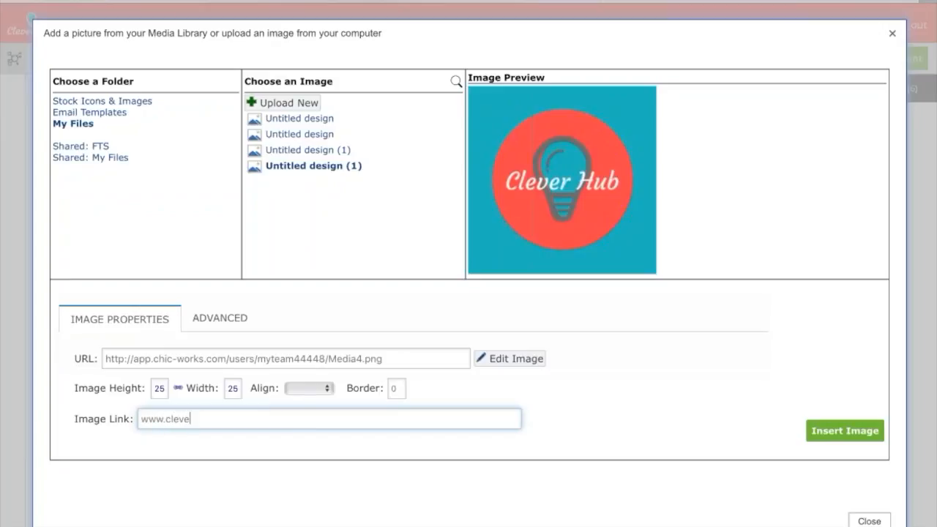
{"action": "type", "text": "r-hub.com"}
{"action": "left_click", "coordinate": [219, 318]}
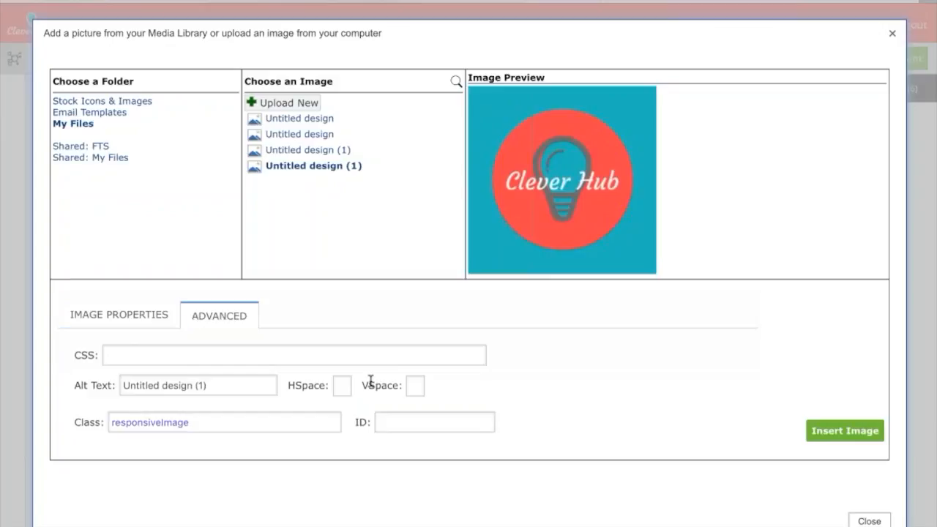
{"action": "left_click", "coordinate": [120, 315]}
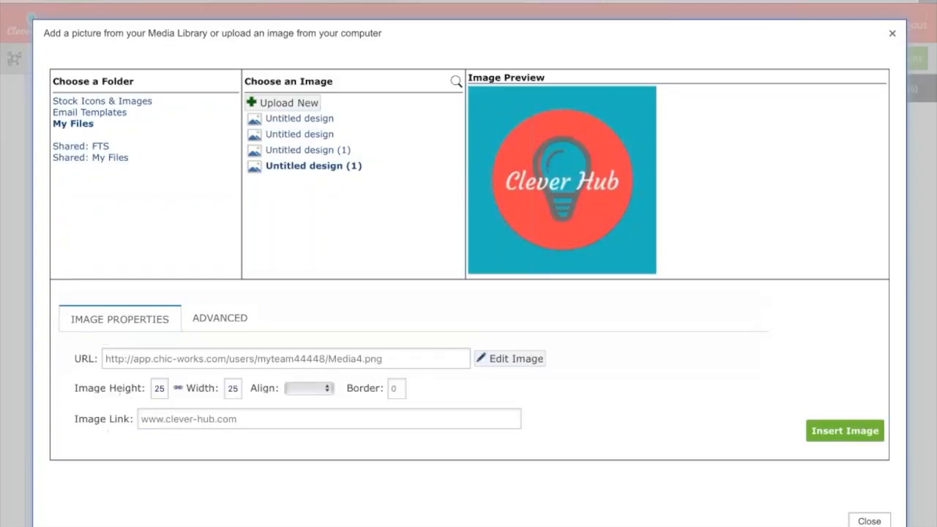
{"action": "left_click", "coordinate": [820, 431]}
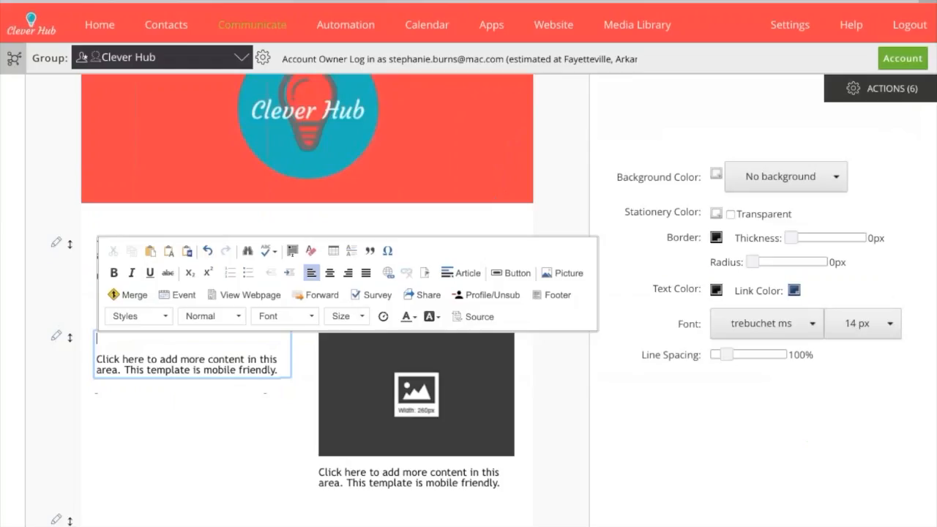
Replace the remaining 260px placeholder with Untitled design (2).png, uploaded to My Files without adjusting it to web-friendly dimensions
{"action": "left_click", "coordinate": [448, 366]}
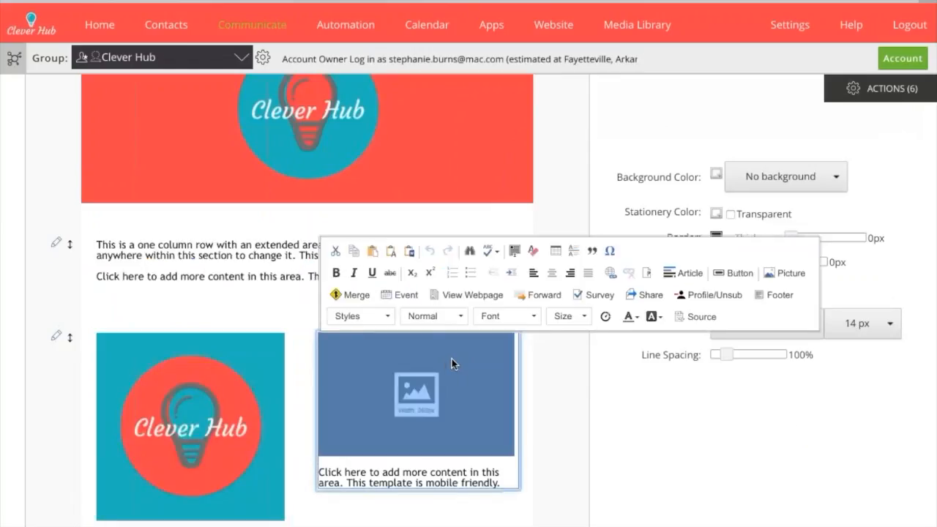
{"action": "left_click", "coordinate": [785, 273]}
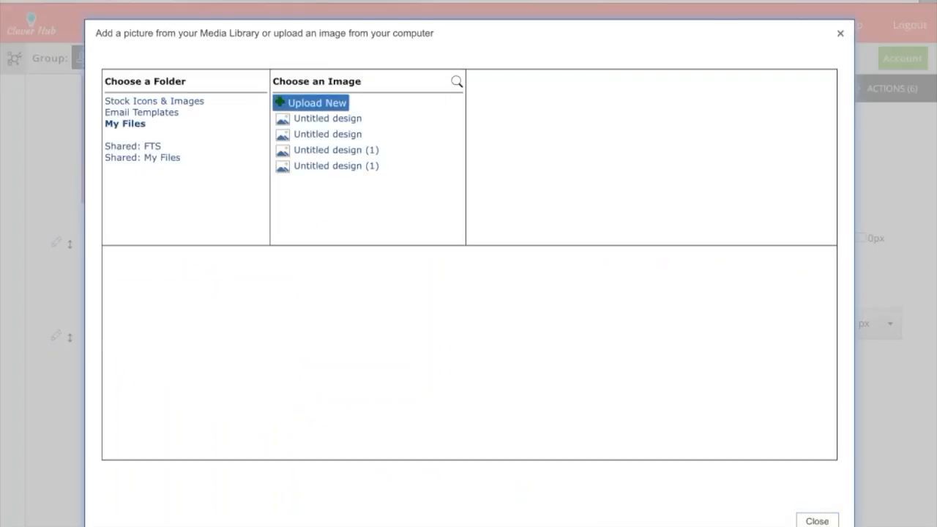
{"action": "left_click", "coordinate": [310, 104]}
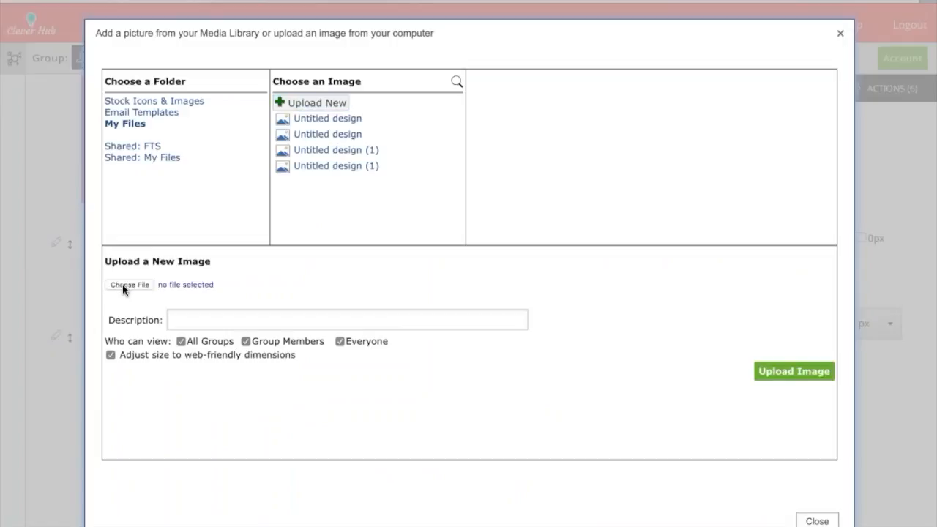
{"action": "left_click", "coordinate": [123, 285]}
{"action": "left_click", "coordinate": [110, 355]}
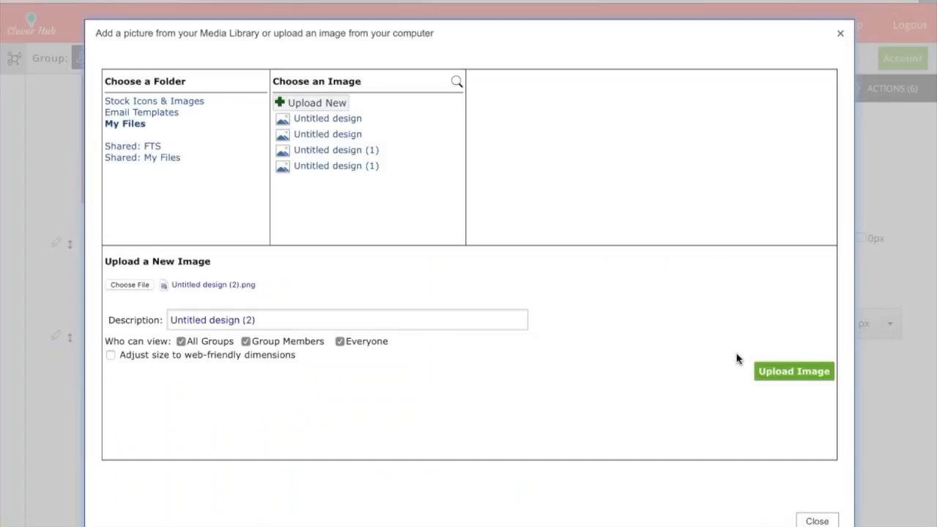
{"action": "left_click", "coordinate": [818, 367]}
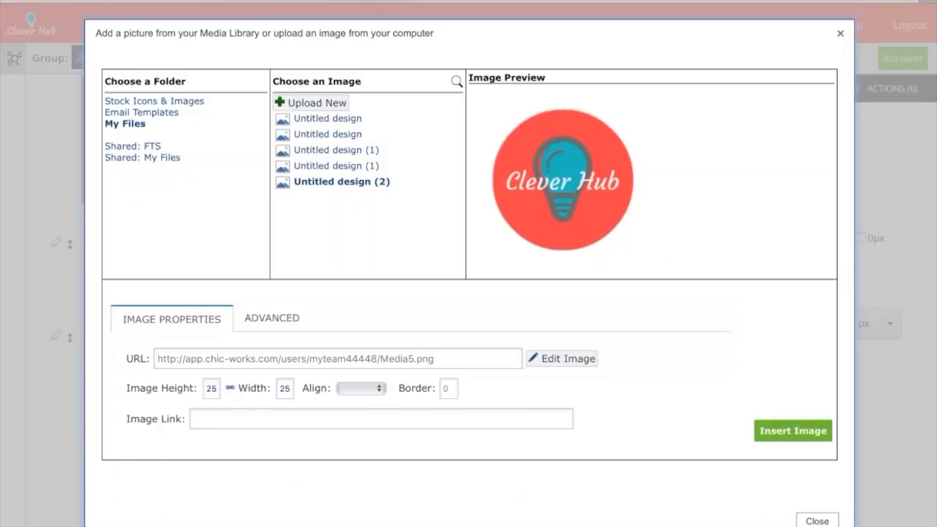
{"action": "left_click", "coordinate": [793, 431]}
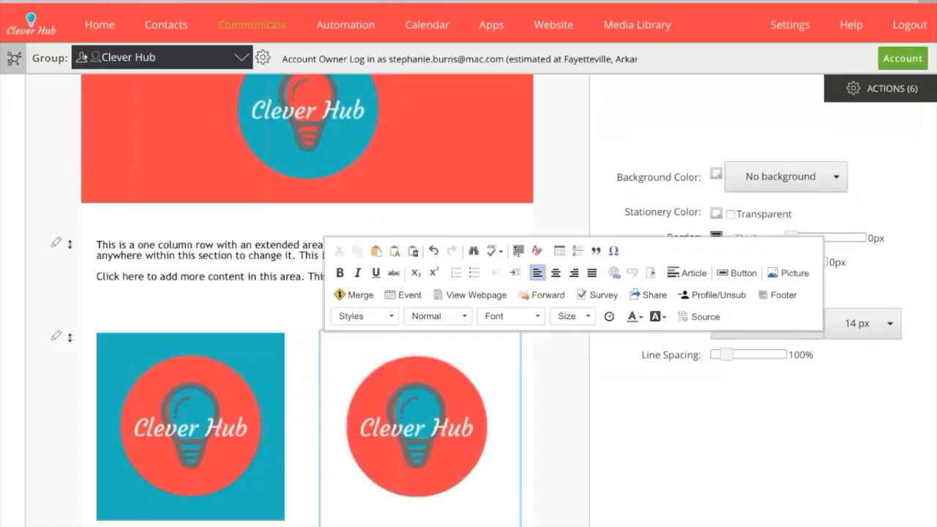
{"action": "left_click", "coordinate": [680, 429]}
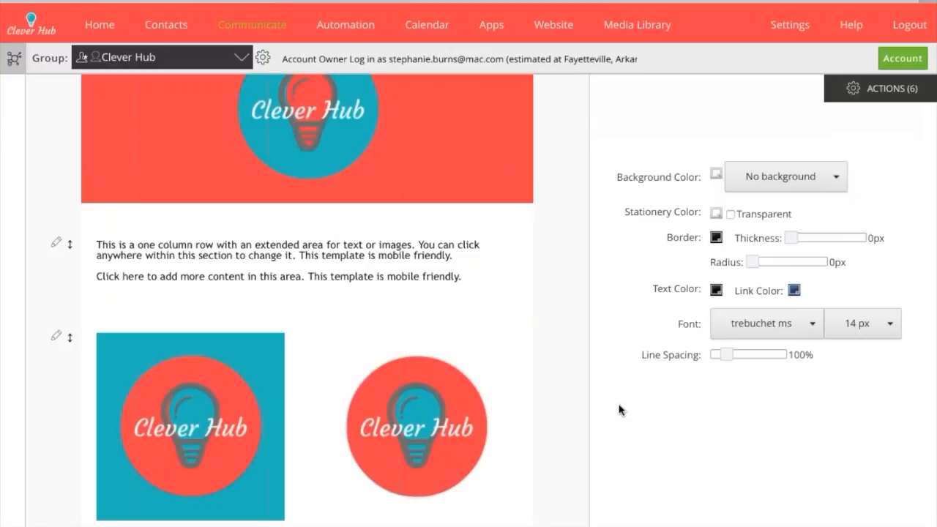
Replace all the placeholder text in the one-column row below the header image with "hey there!"
{"action": "left_click", "coordinate": [315, 262]}
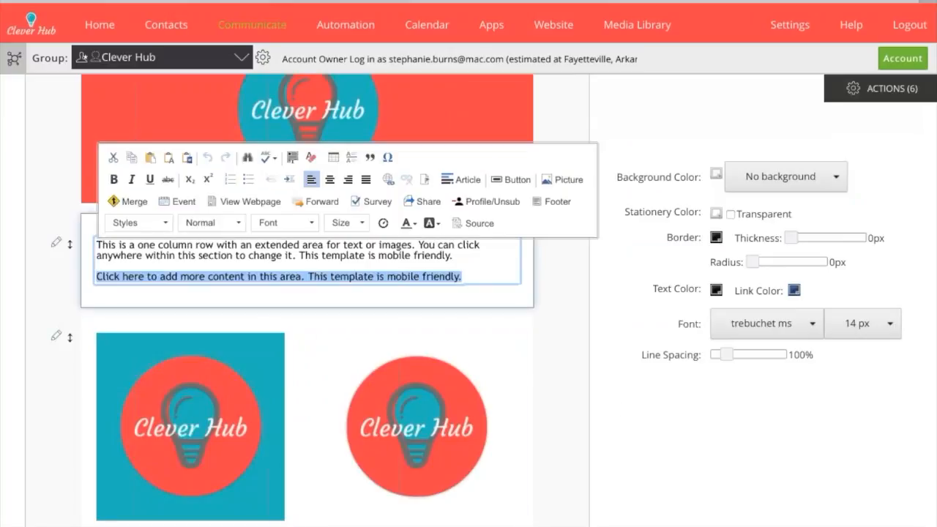
{"action": "left_click", "coordinate": [481, 271]}
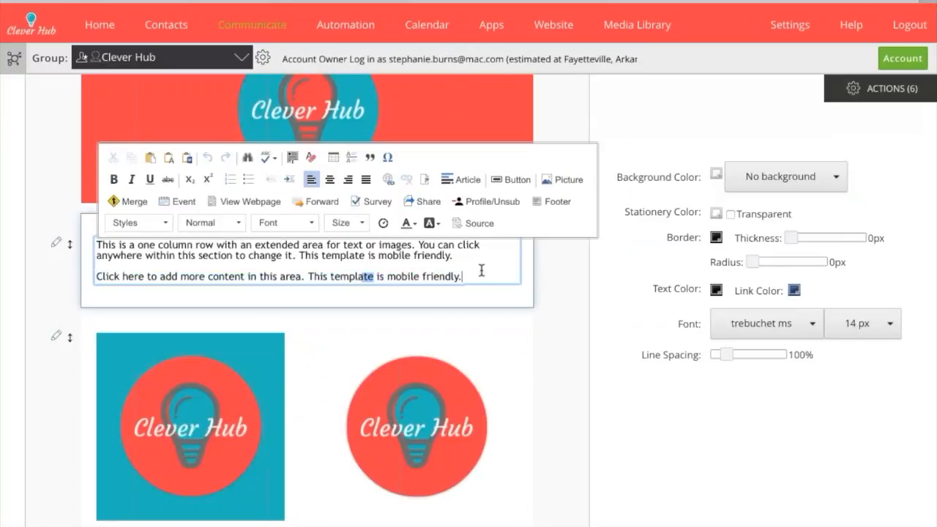
{"action": "left_click_drag", "start_coordinate": [471, 274], "coordinate": [350, 210]}
{"action": "type", "text": "hey there!"}
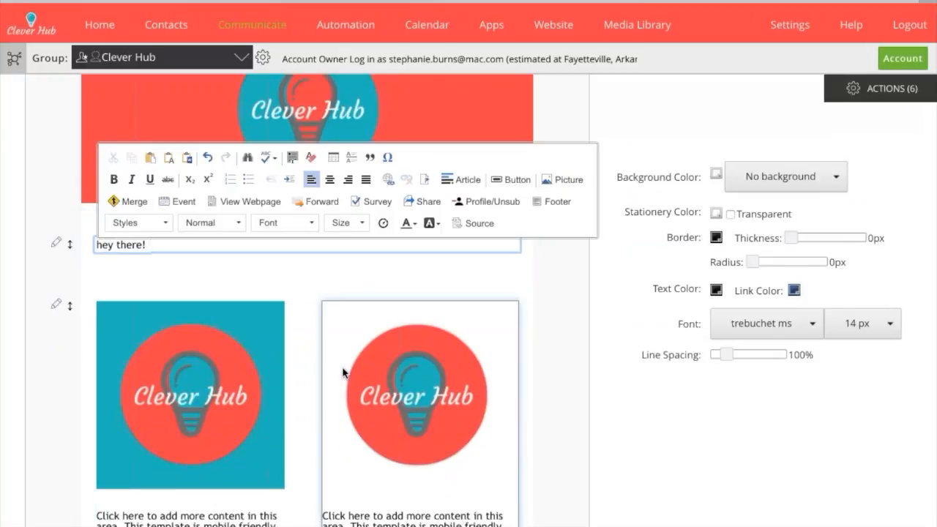
Set the email's background pattern to Waves
{"action": "scroll", "coordinate": [580, 402], "scroll_direction": "down", "scroll_amount": 1}
{"action": "left_click", "coordinate": [602, 407]}
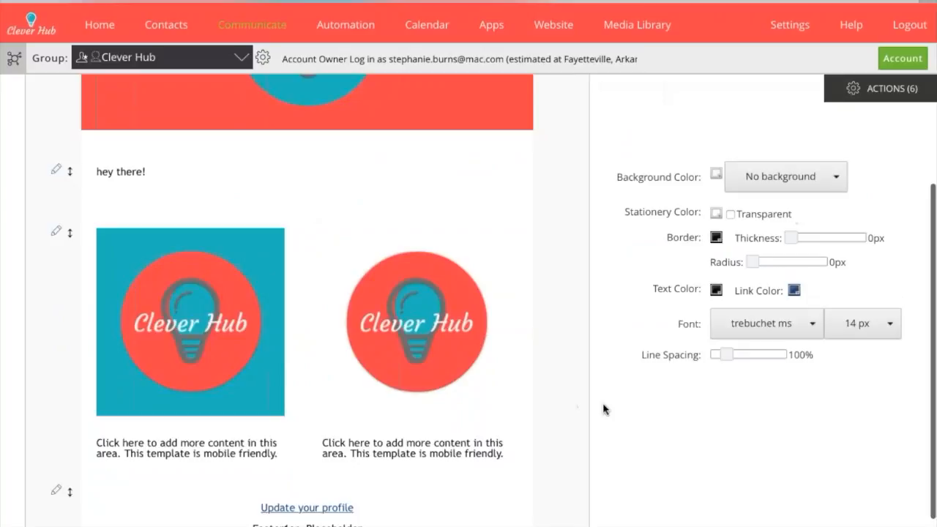
{"action": "scroll", "coordinate": [557, 418], "scroll_direction": "up", "scroll_amount": 2}
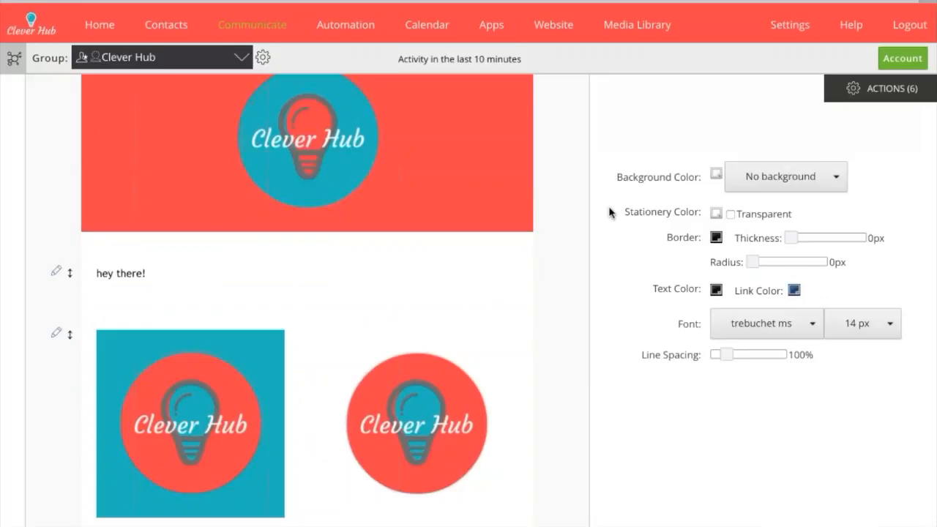
{"action": "scroll", "coordinate": [610, 212], "scroll_direction": "up", "scroll_amount": 2}
{"action": "left_click", "coordinate": [783, 177]}
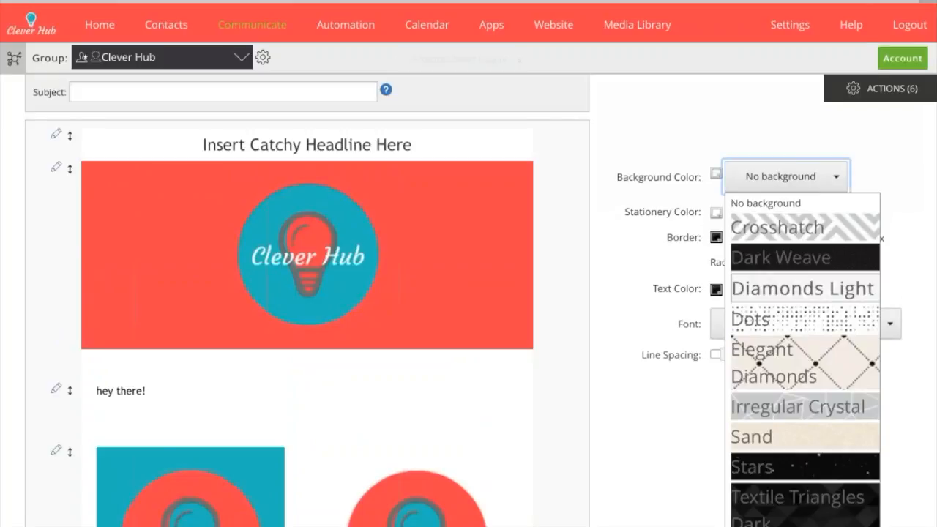
{"action": "scroll", "coordinate": [783, 179], "scroll_direction": "down", "scroll_amount": 4}
{"action": "left_click", "coordinate": [758, 331]}
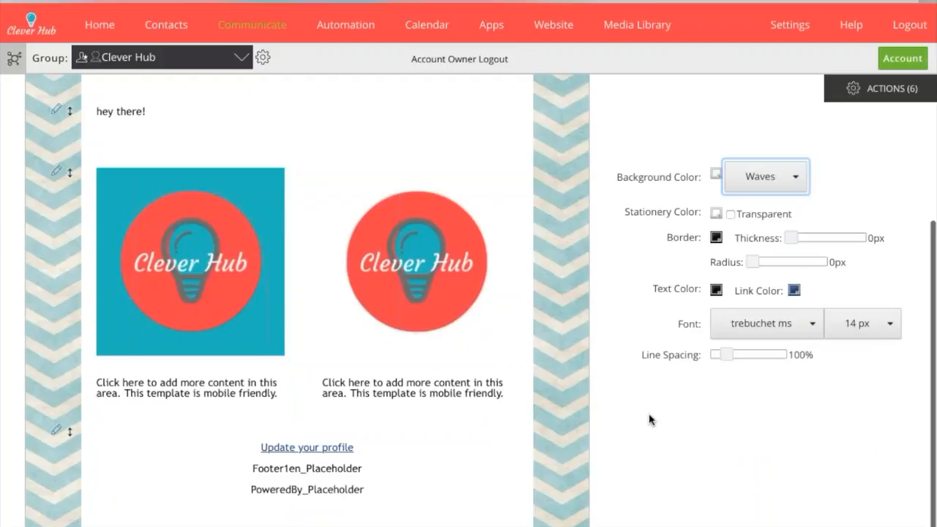
{"action": "scroll", "coordinate": [649, 419], "scroll_direction": "up", "scroll_amount": 5}
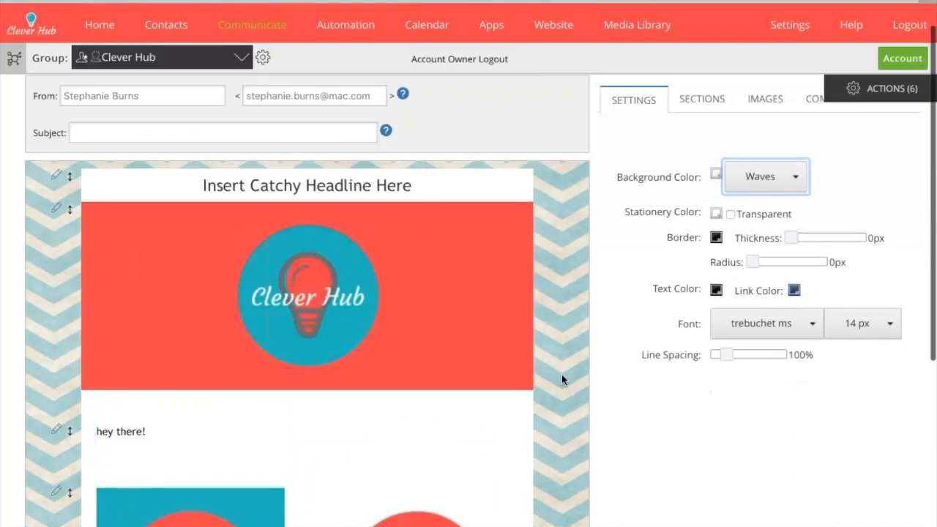
Try the Crosshatch, Dark Weave and Diamonds Light background patterns on the email in turn
{"action": "left_click", "coordinate": [765, 176]}
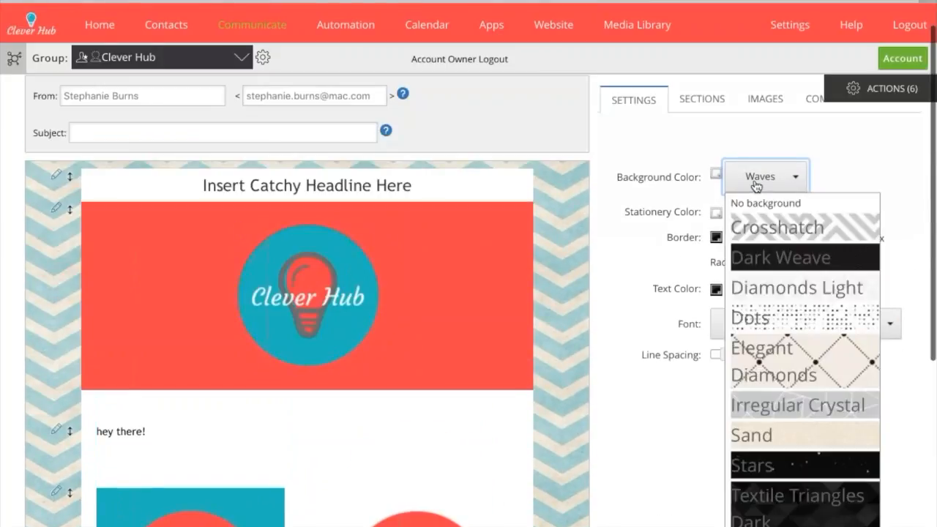
{"action": "left_click", "coordinate": [774, 224]}
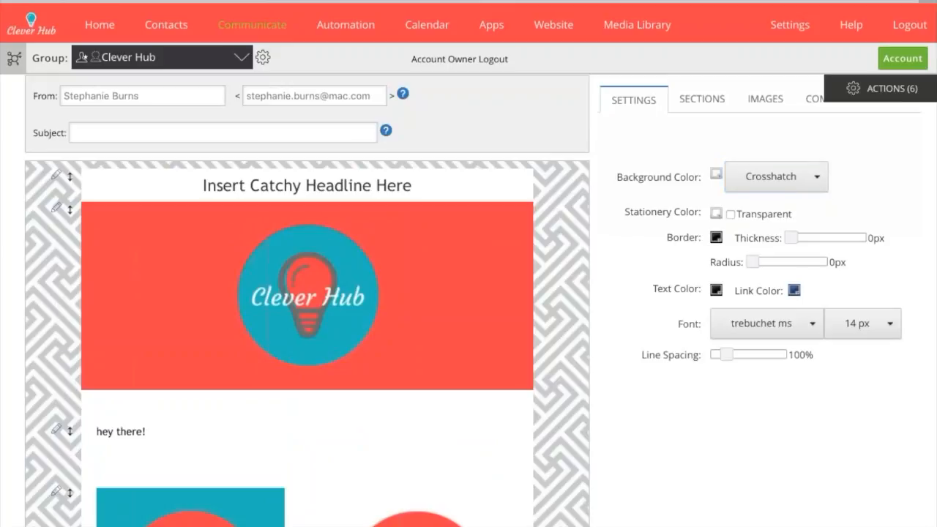
{"action": "left_click", "coordinate": [771, 177]}
{"action": "left_click", "coordinate": [774, 252]}
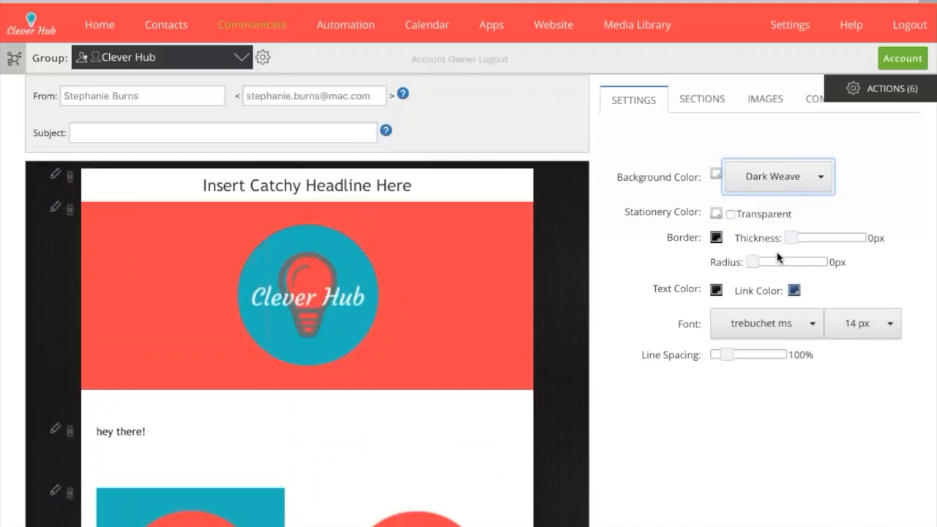
{"action": "left_click", "coordinate": [773, 178]}
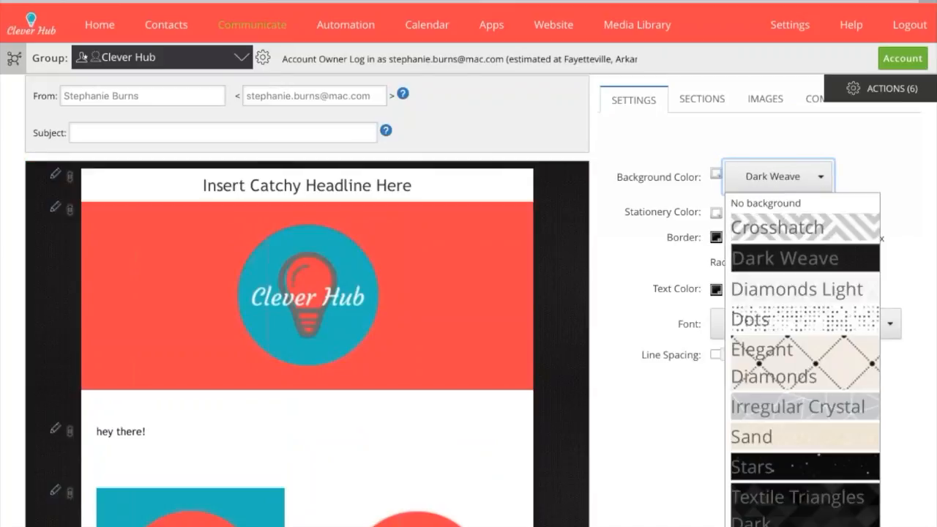
{"action": "left_click", "coordinate": [777, 289]}
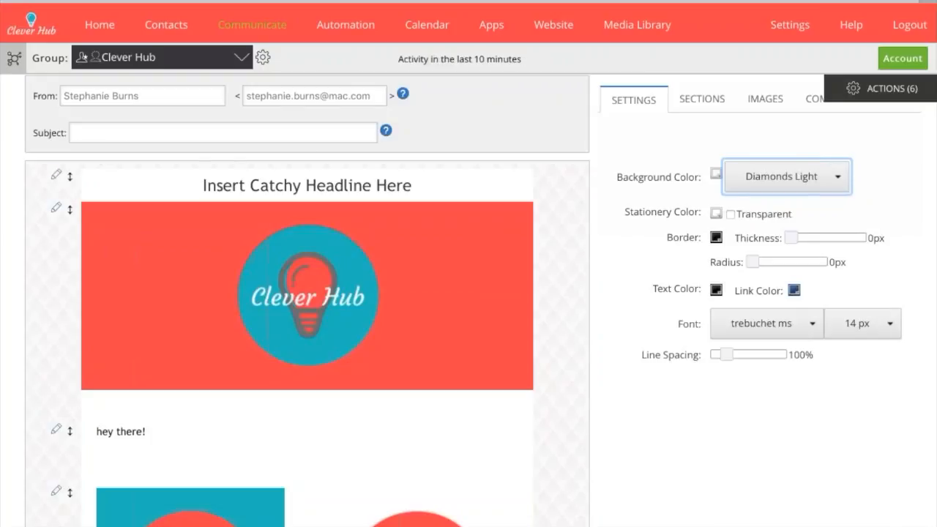
Make the stationery transparent, review the whole email against the background pattern, and turn the transparency off again
{"action": "left_click", "coordinate": [731, 215]}
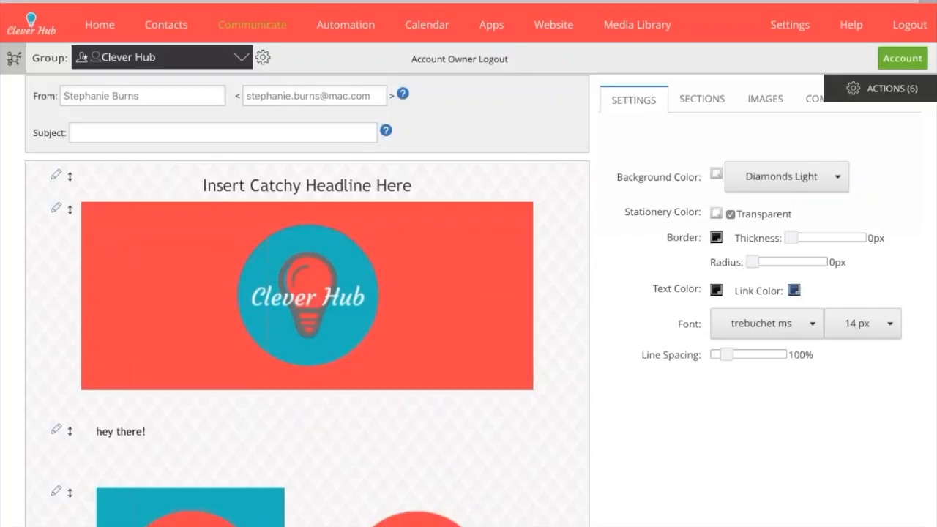
{"action": "scroll", "coordinate": [304, 228], "scroll_direction": "down", "scroll_amount": 1}
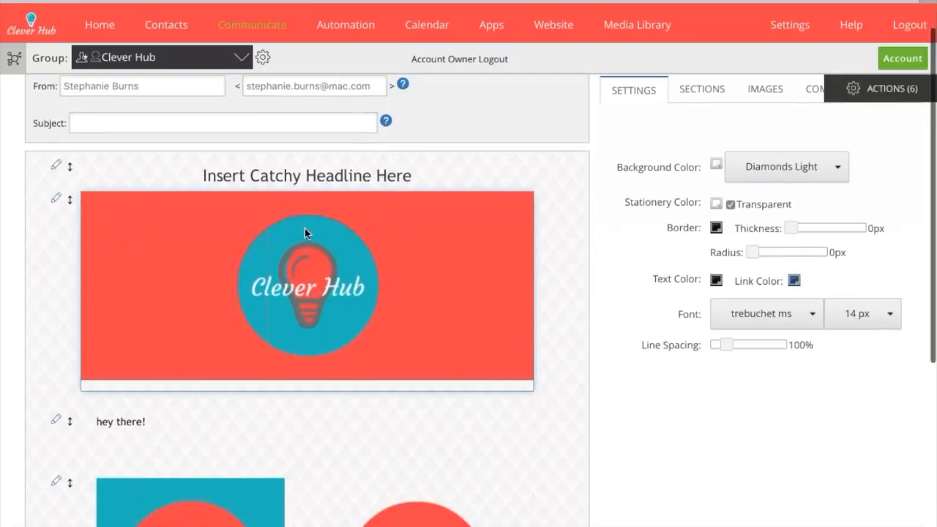
{"action": "scroll", "coordinate": [304, 228], "scroll_direction": "down", "scroll_amount": 3}
{"action": "scroll", "coordinate": [305, 229], "scroll_direction": "down", "scroll_amount": 1}
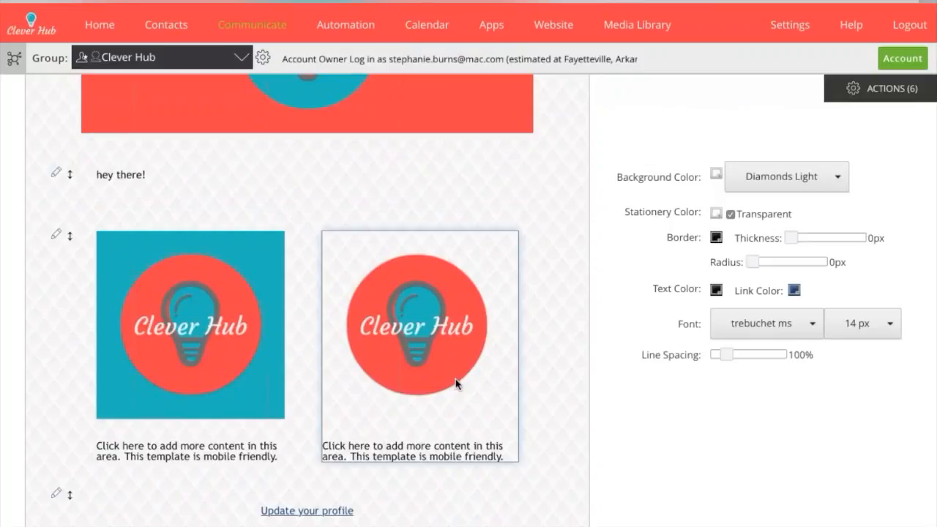
{"action": "scroll", "coordinate": [635, 443], "scroll_direction": "down", "scroll_amount": 2}
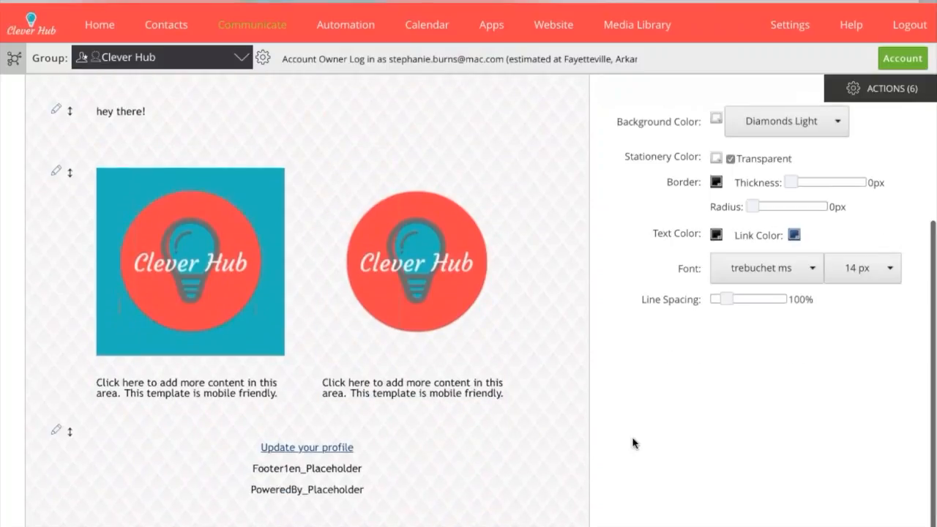
{"action": "scroll", "coordinate": [634, 443], "scroll_direction": "up", "scroll_amount": 1}
{"action": "scroll", "coordinate": [635, 443], "scroll_direction": "up", "scroll_amount": 5}
{"action": "scroll", "coordinate": [632, 441], "scroll_direction": "down", "scroll_amount": 2}
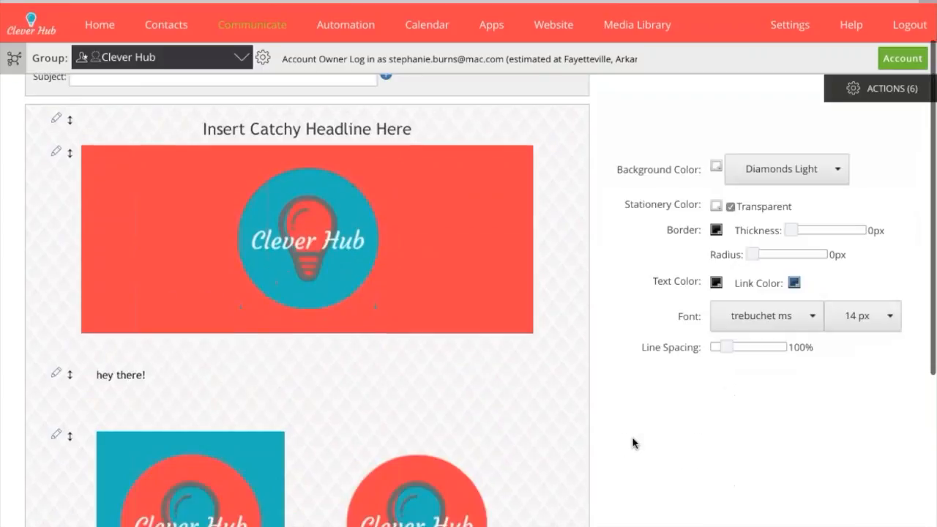
{"action": "left_click", "coordinate": [730, 214]}
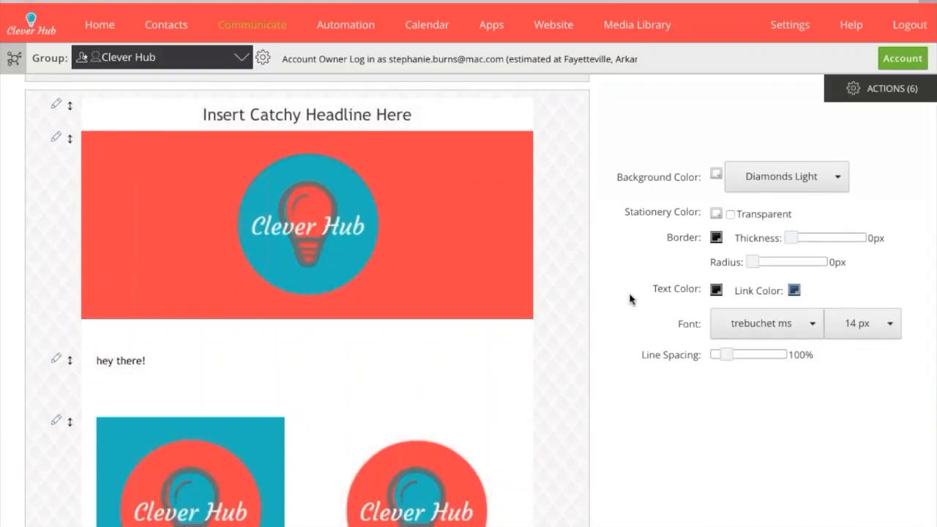
Try the Textile Triangles Light pattern as the email's background
{"action": "left_click", "coordinate": [779, 177]}
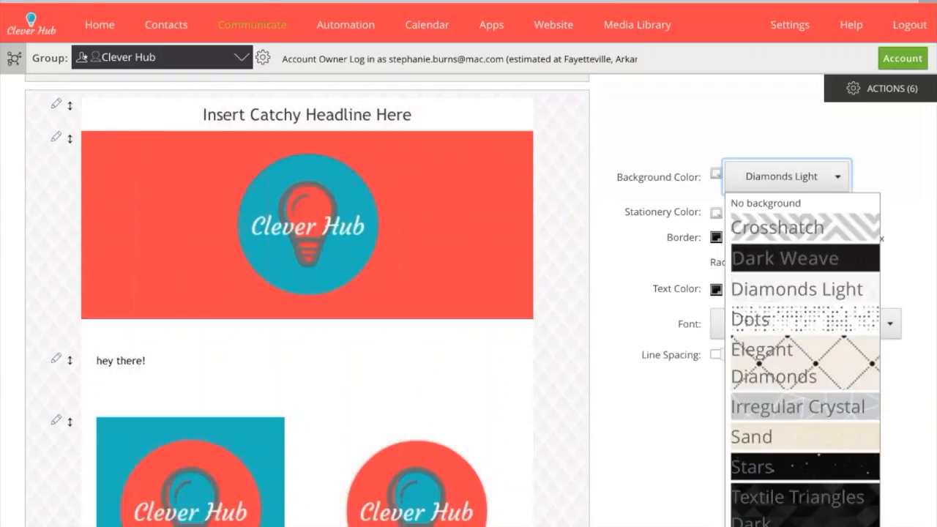
{"action": "scroll", "coordinate": [791, 278], "scroll_direction": "down", "scroll_amount": 1}
{"action": "scroll", "coordinate": [805, 308], "scroll_direction": "down", "scroll_amount": 2}
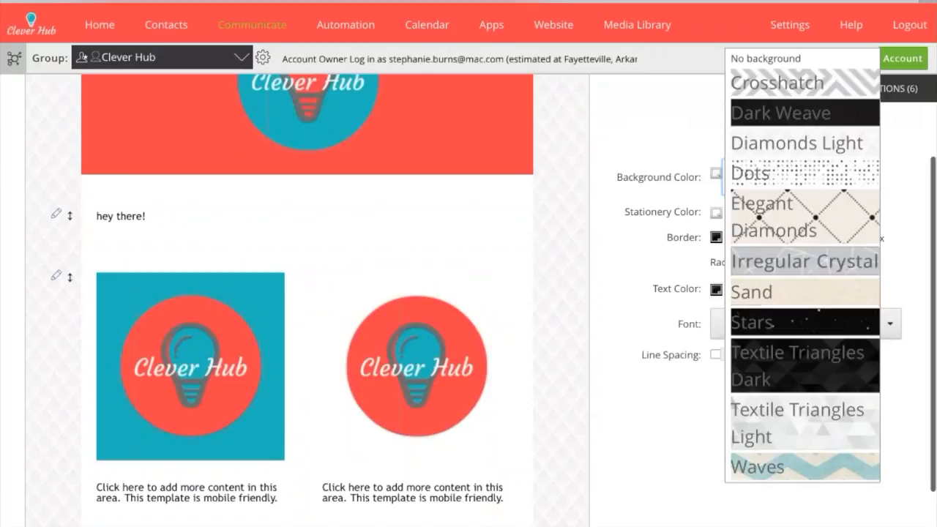
{"action": "left_click", "coordinate": [802, 423]}
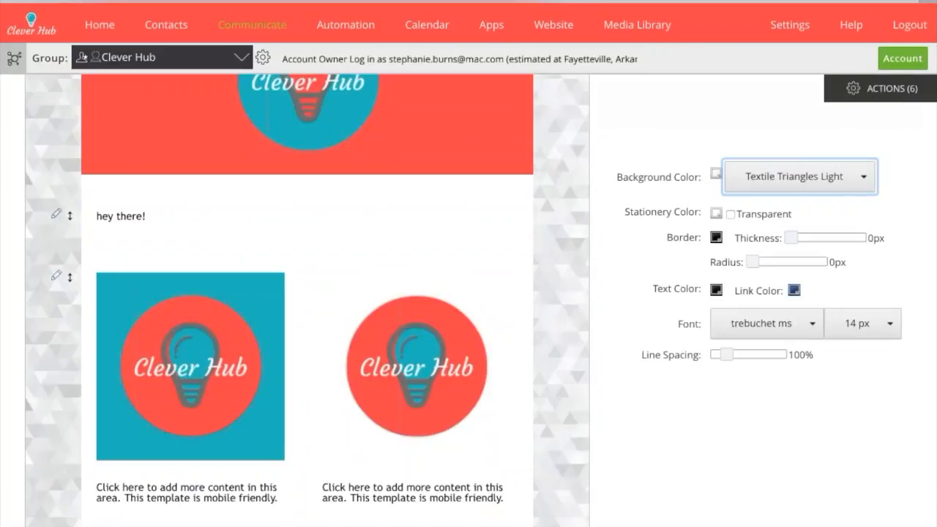
Change the email's background pattern back to Waves
{"action": "left_click", "coordinate": [797, 173]}
{"action": "scroll", "coordinate": [805, 329], "scroll_direction": "down", "scroll_amount": 3}
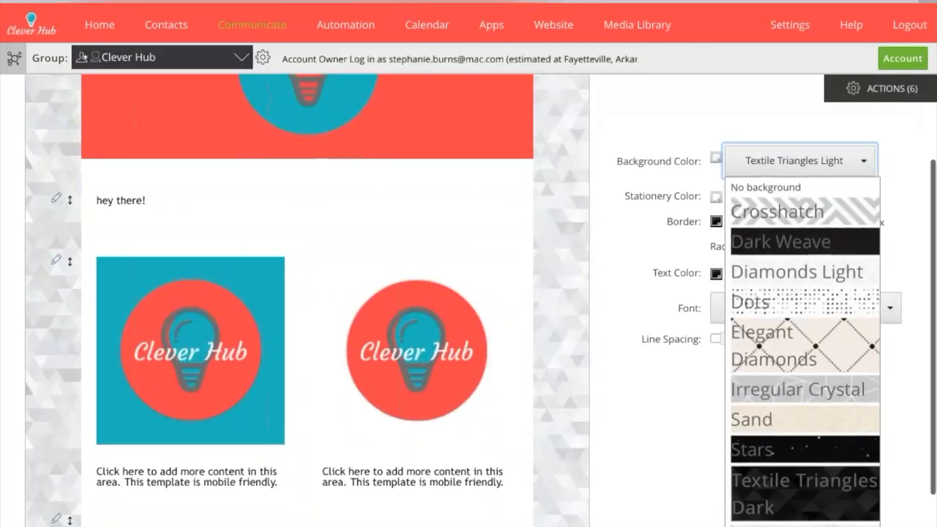
{"action": "left_click", "coordinate": [754, 505]}
{"action": "scroll", "coordinate": [648, 476], "scroll_direction": "up", "scroll_amount": 1}
{"action": "scroll", "coordinate": [646, 480], "scroll_direction": "up", "scroll_amount": 3}
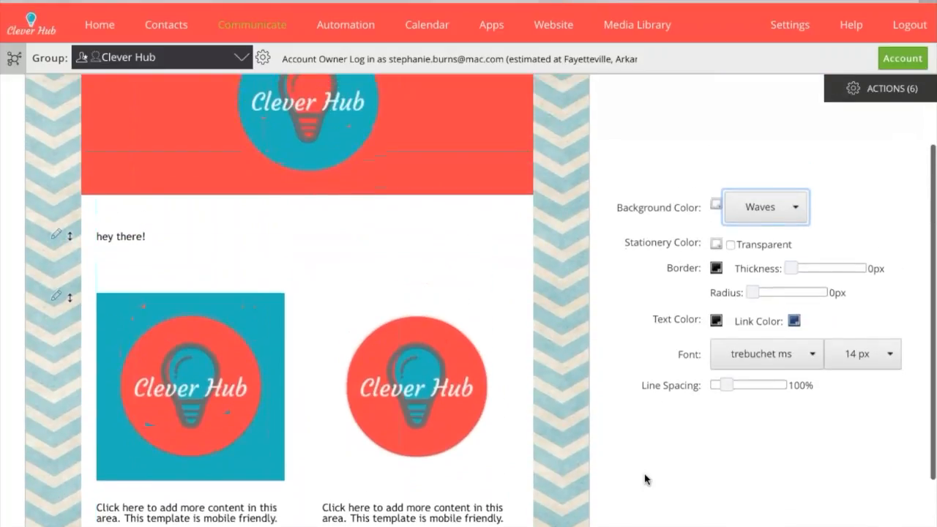
{"action": "scroll", "coordinate": [644, 480], "scroll_direction": "up", "scroll_amount": 1}
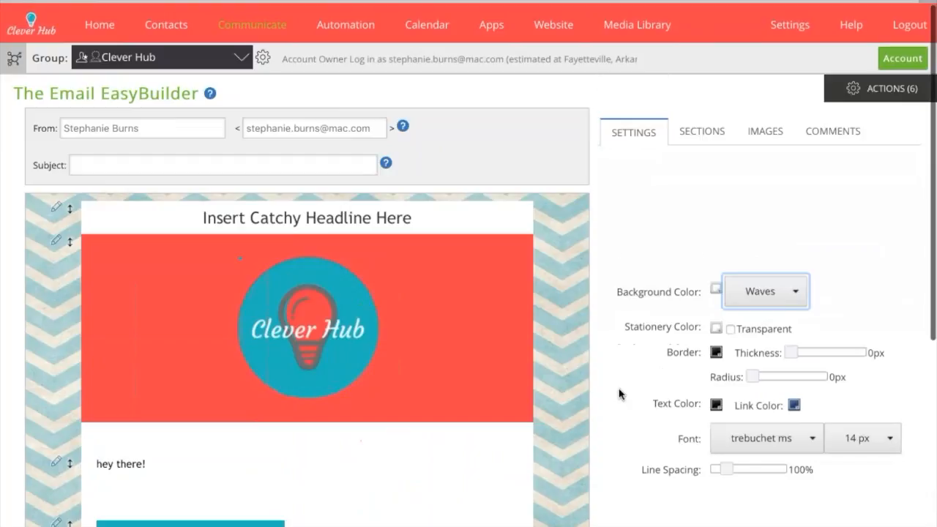
Add one divider line section above the footer and another between the "hey there!" text and the two-image row
{"action": "left_click", "coordinate": [701, 131]}
{"action": "scroll", "coordinate": [579, 255], "scroll_direction": "down", "scroll_amount": 1}
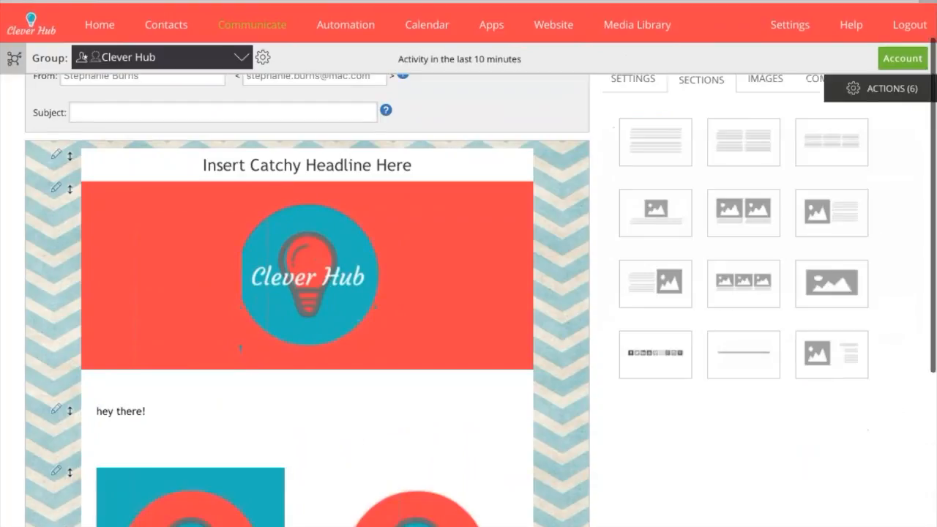
{"action": "scroll", "coordinate": [439, 310], "scroll_direction": "down", "scroll_amount": 3}
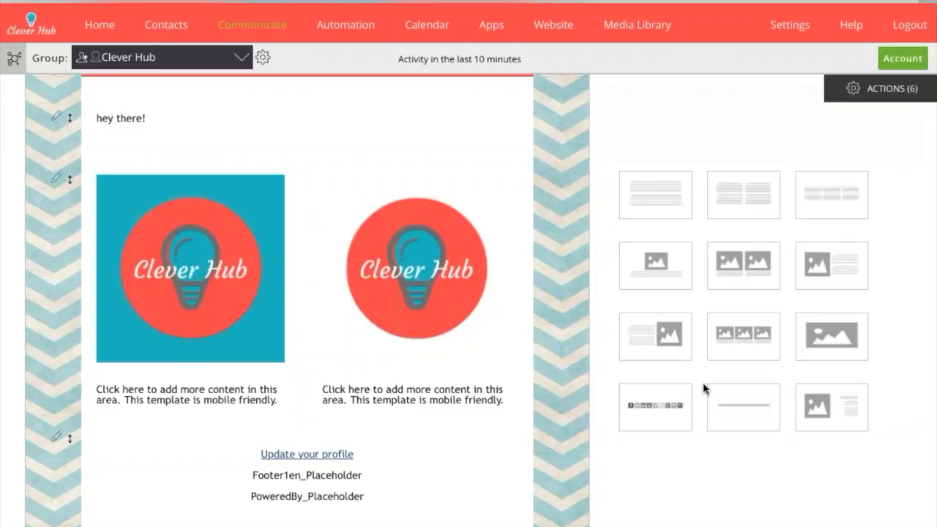
{"action": "left_click_drag", "start_coordinate": [703, 382], "coordinate": [295, 419]}
{"action": "left_click_drag", "start_coordinate": [741, 411], "coordinate": [259, 182]}
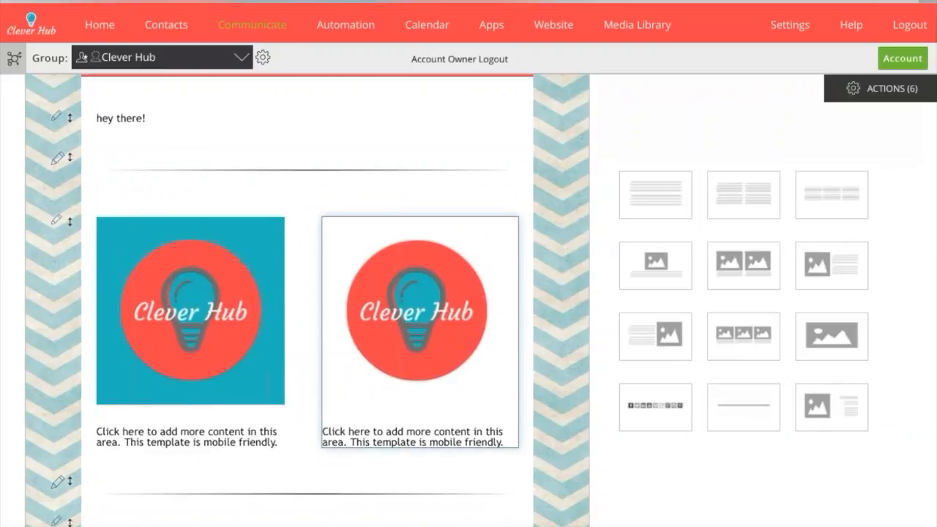
Add a full-width image section between the lower divider line and the footer
{"action": "scroll", "coordinate": [420, 293], "scroll_direction": "down", "scroll_amount": 2}
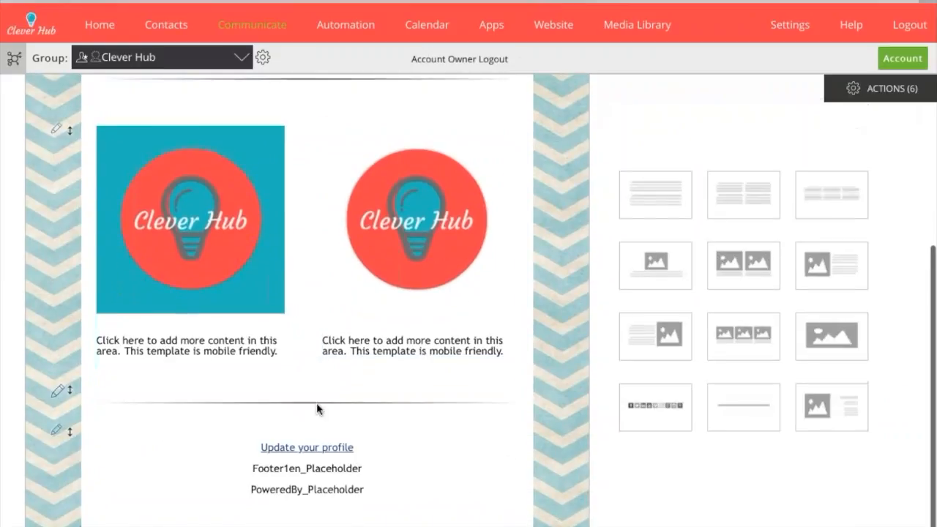
{"action": "left_click_drag", "start_coordinate": [798, 352], "coordinate": [306, 446]}
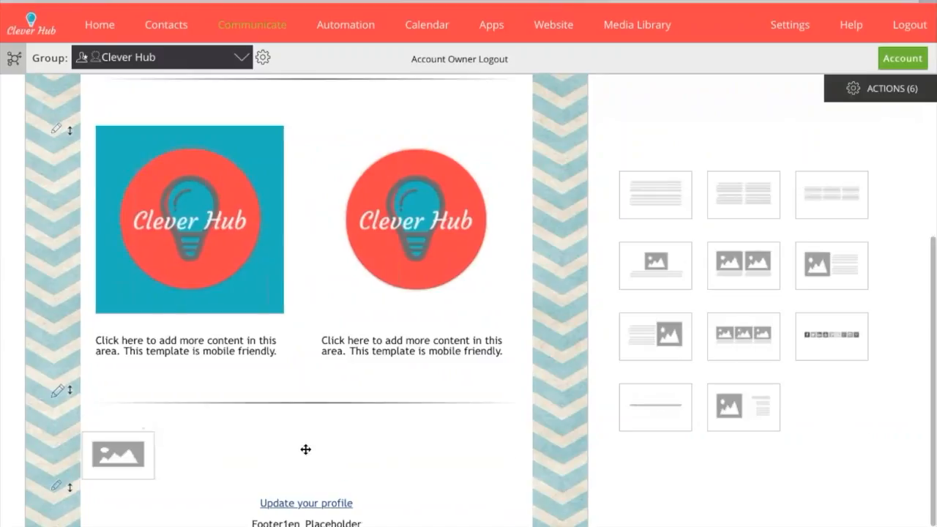
{"action": "scroll", "coordinate": [305, 448], "scroll_direction": "down", "scroll_amount": 2}
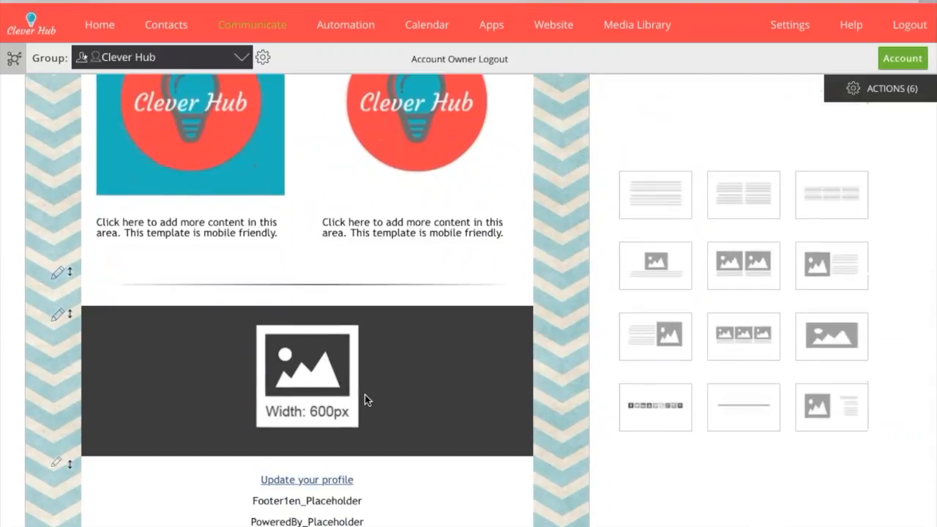
Replace the new section's 600px placeholder with the red Clever Hub banner, the first Untitled design image in My Files
{"action": "left_click", "coordinate": [191, 290]}
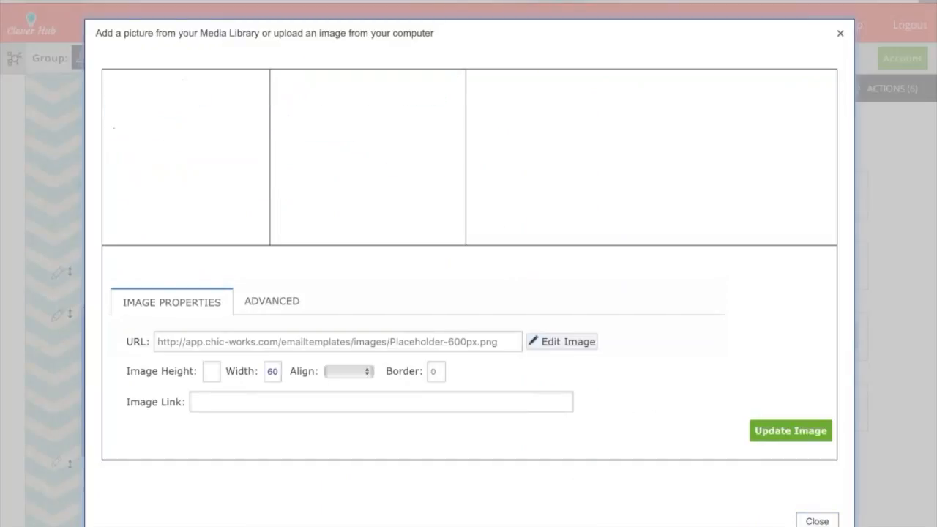
{"action": "left_click", "coordinate": [327, 119]}
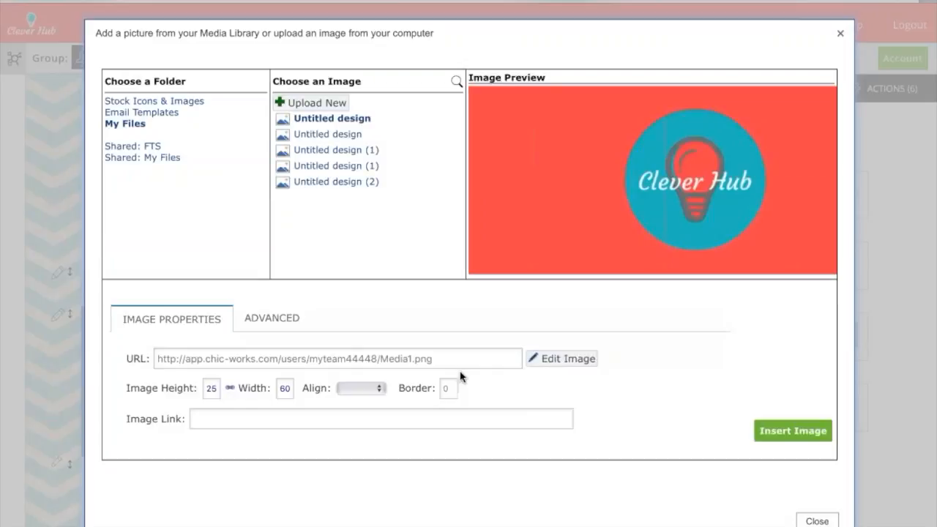
{"action": "left_click", "coordinate": [793, 431]}
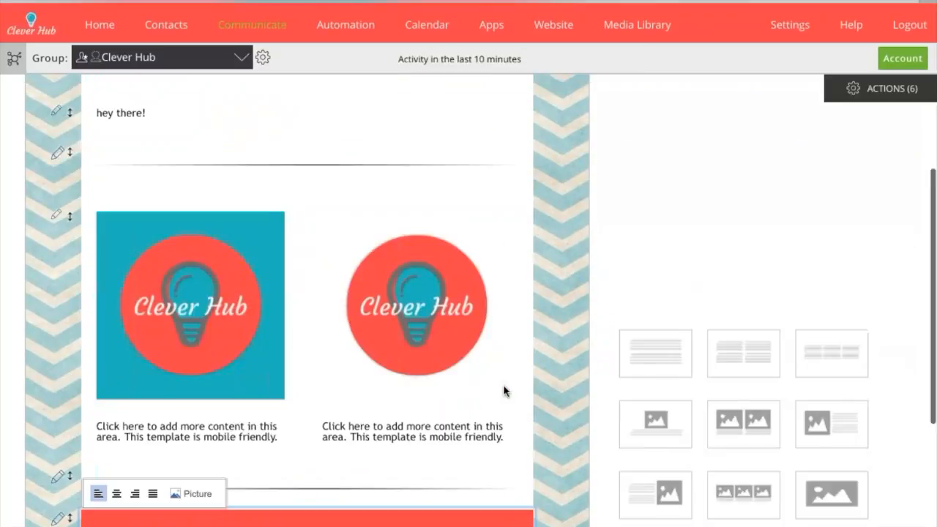
{"action": "scroll", "coordinate": [503, 391], "scroll_direction": "down", "scroll_amount": 2}
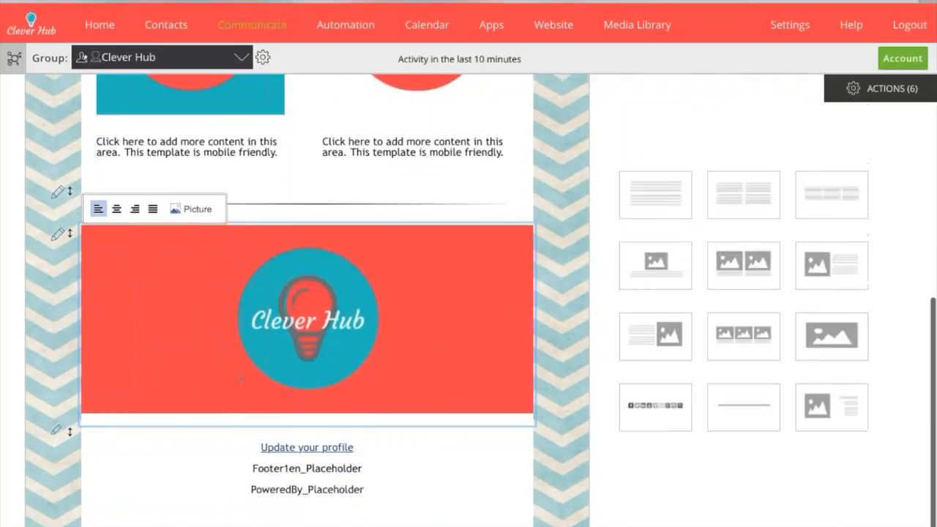
Add a section of three images with text below the lower banner, and a social media icons section below the footer
{"action": "left_click_drag", "start_coordinate": [740, 346], "coordinate": [315, 450]}
{"action": "scroll", "coordinate": [315, 452], "scroll_direction": "down", "scroll_amount": 3}
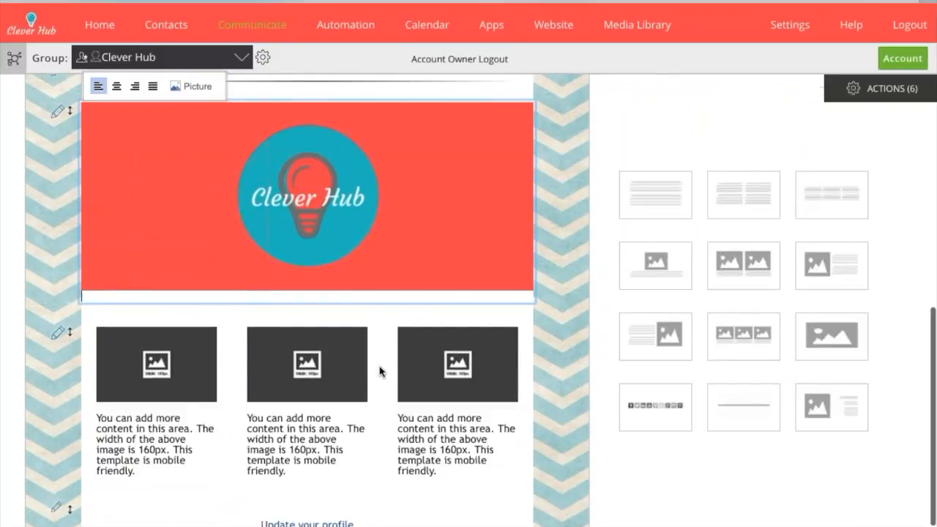
{"action": "scroll", "coordinate": [380, 371], "scroll_direction": "down", "scroll_amount": 2}
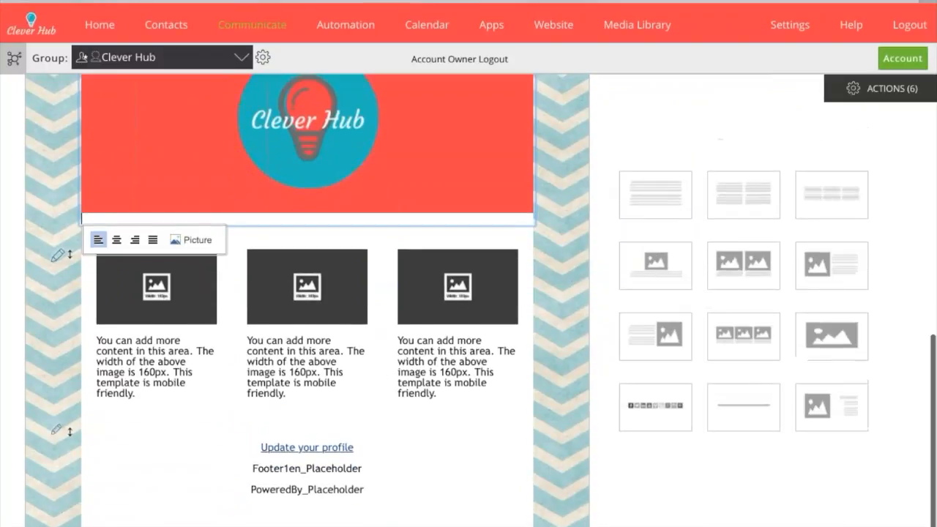
{"action": "left_click_drag", "start_coordinate": [668, 418], "coordinate": [352, 480]}
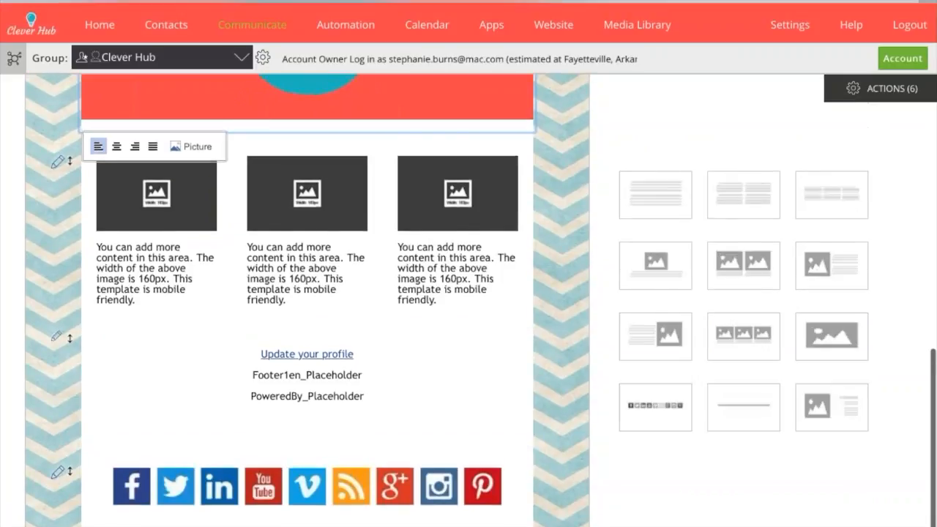
Remove the Vimeo, Pinterest and Google+ icons from the social media section
{"action": "left_click", "coordinate": [308, 486]}
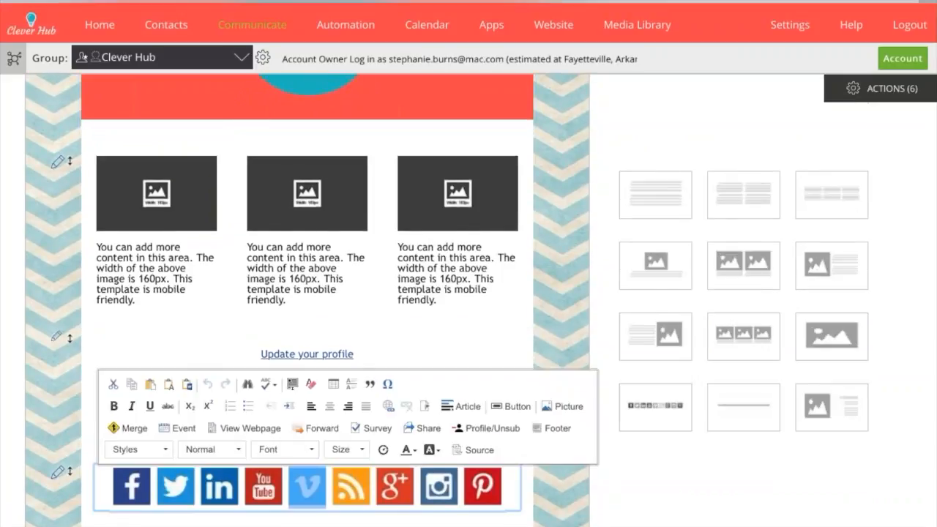
{"action": "key", "text": "BackSpace"}
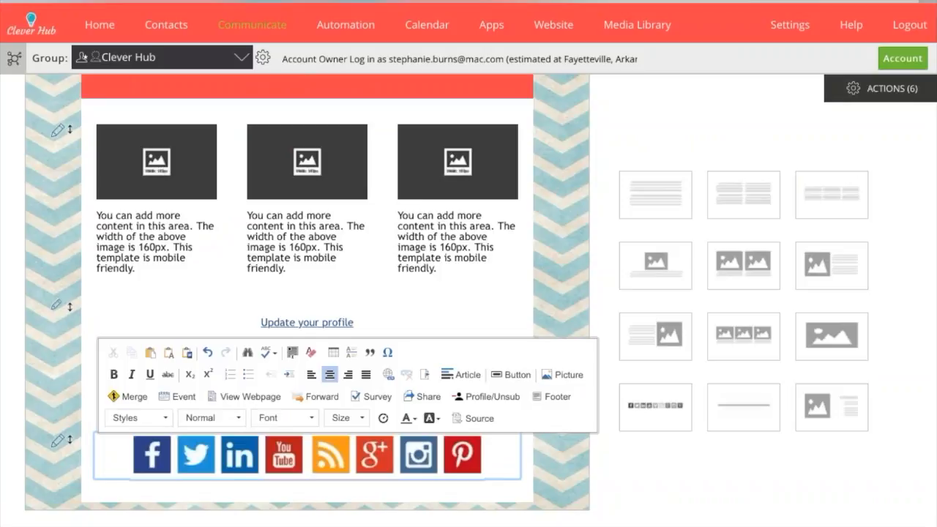
{"action": "left_click", "coordinate": [453, 458]}
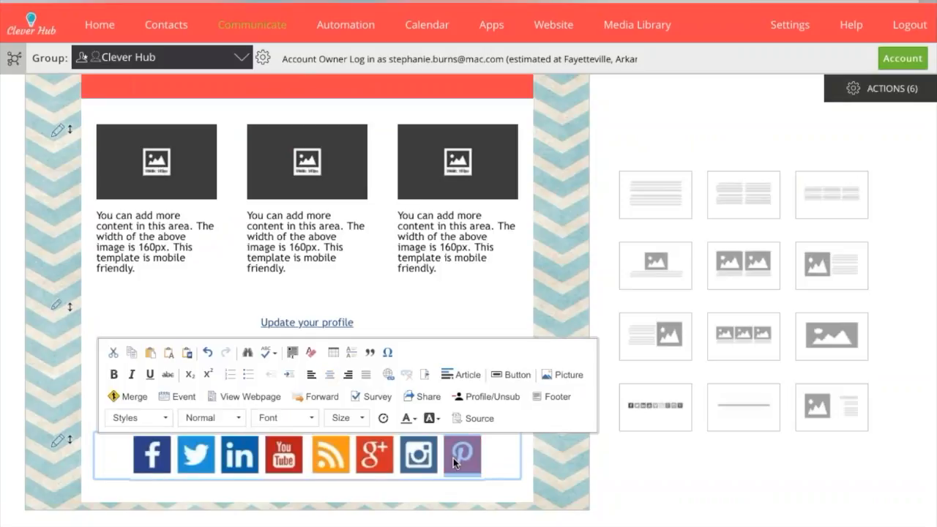
{"action": "key", "text": "BackSpace"}
{"action": "left_click", "coordinate": [396, 455]}
{"action": "key", "text": "BackSpace"}
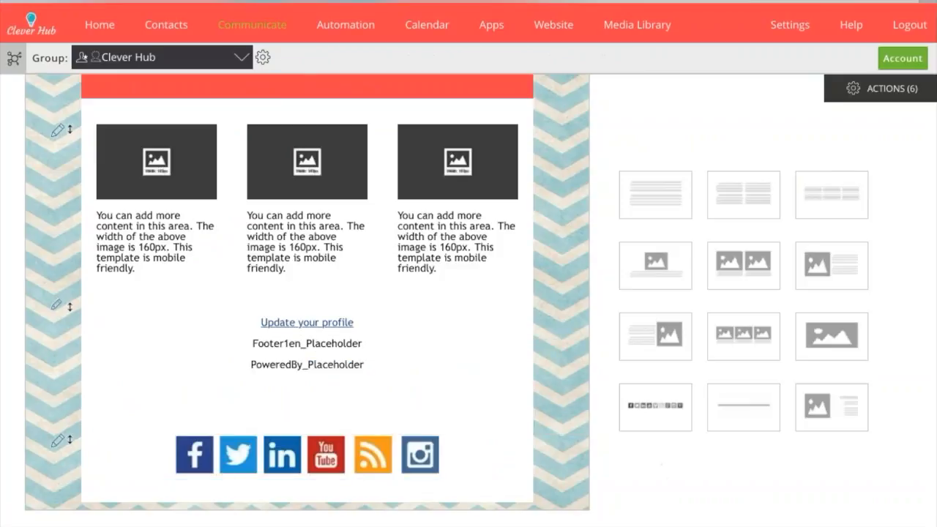
{"action": "left_click", "coordinate": [195, 455]}
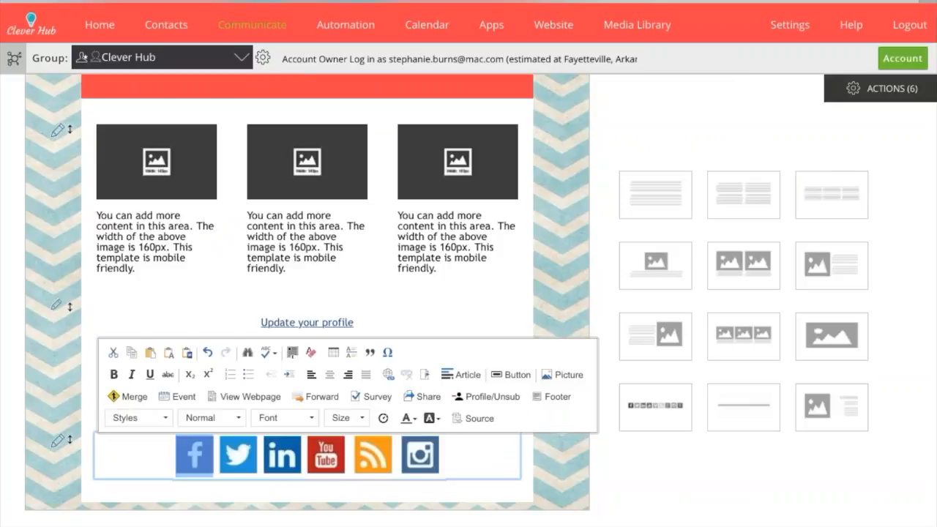
{"action": "left_click", "coordinate": [386, 374]}
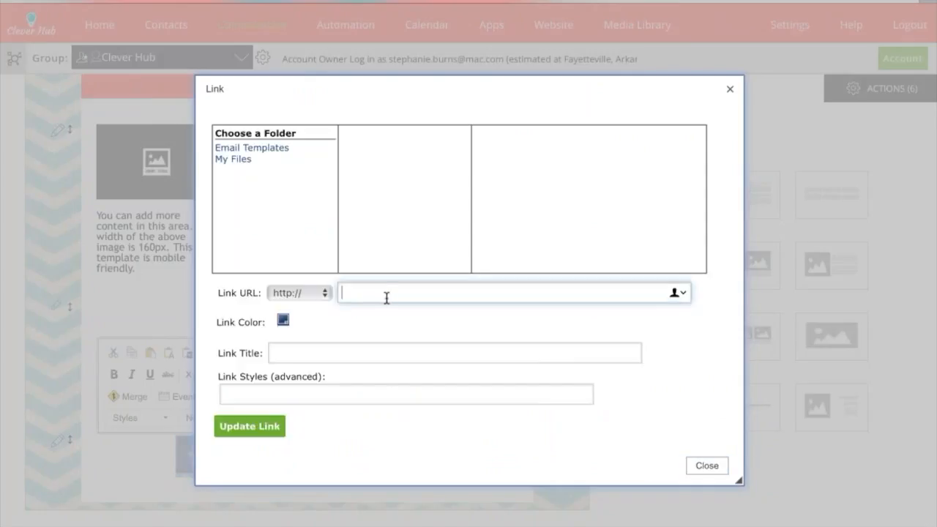
{"action": "left_click", "coordinate": [730, 89]}
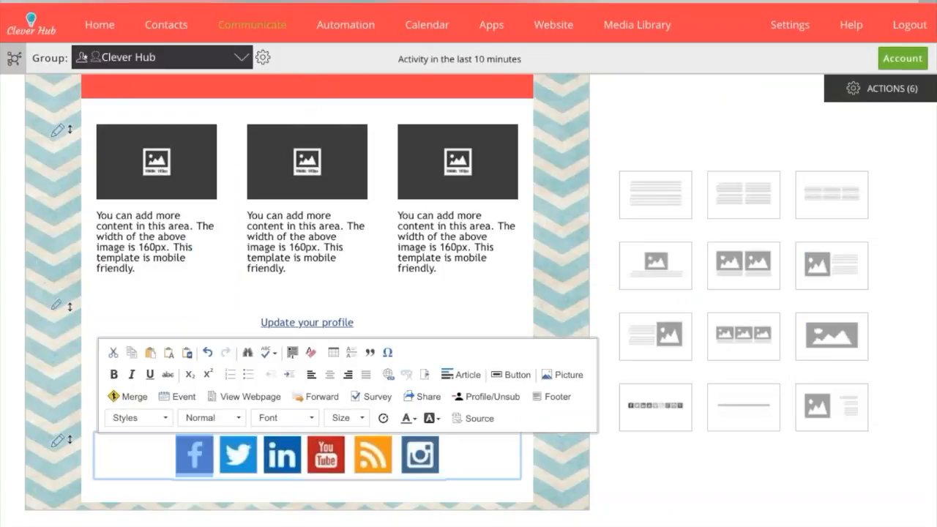
{"action": "left_click", "coordinate": [636, 501]}
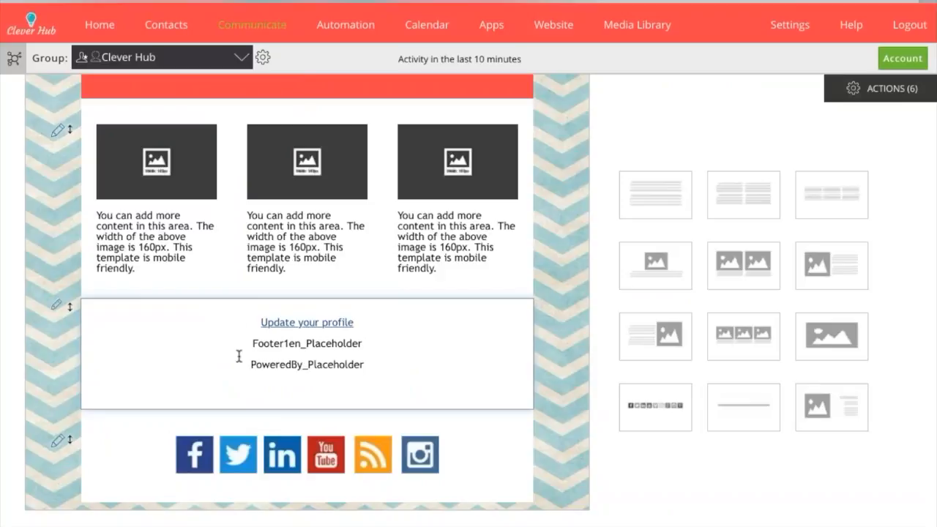
Move the social media icons section above the footer, directly below the three-image section
{"action": "left_click", "coordinate": [283, 450]}
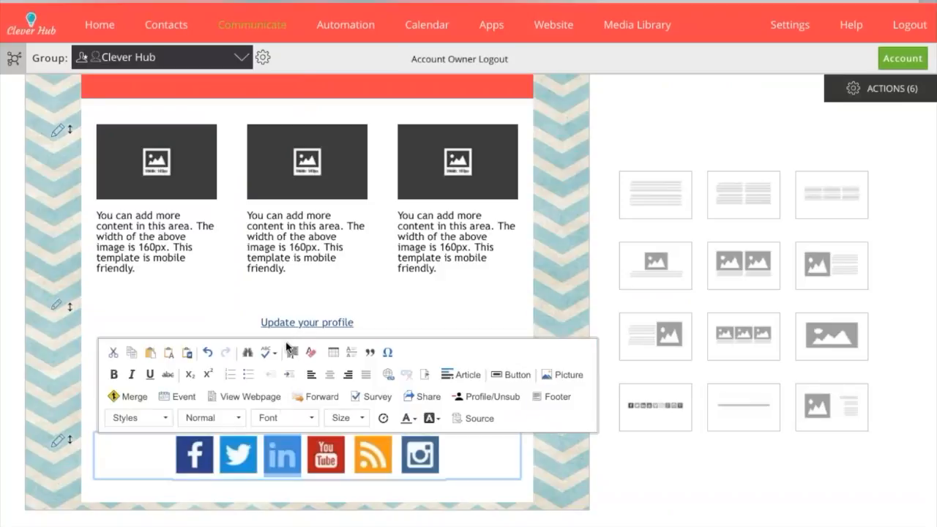
{"action": "left_click", "coordinate": [69, 442]}
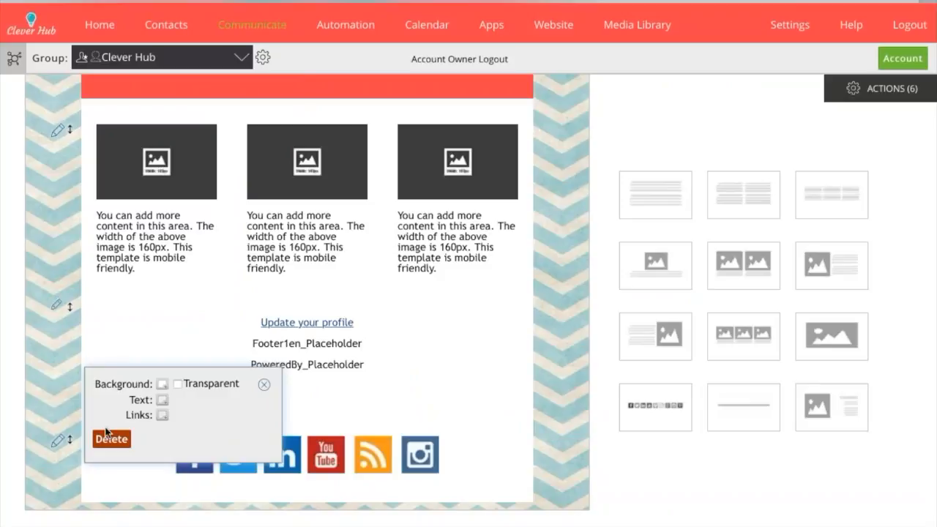
{"action": "left_click_drag", "start_coordinate": [70, 440], "coordinate": [67, 316]}
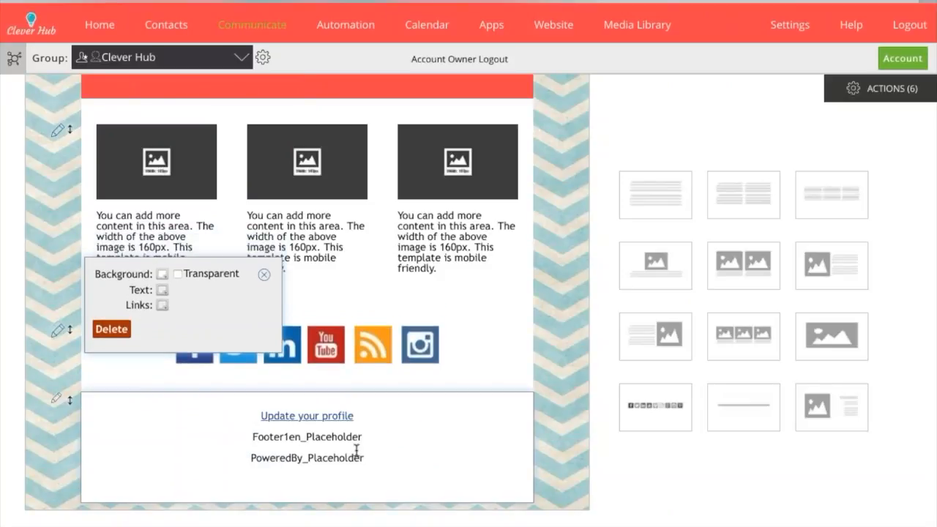
{"action": "left_click", "coordinate": [264, 276]}
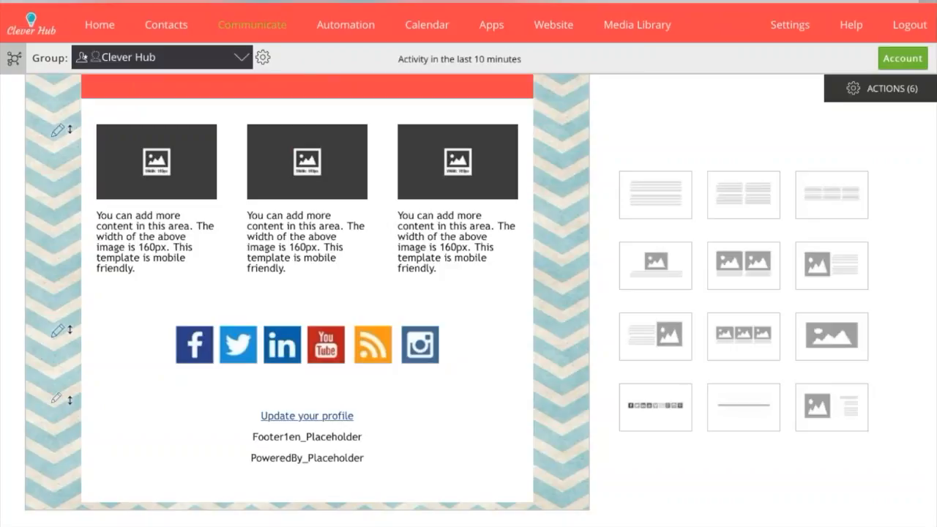
Format all three footer lines in Tahoma at size 9
{"action": "left_click", "coordinate": [379, 454]}
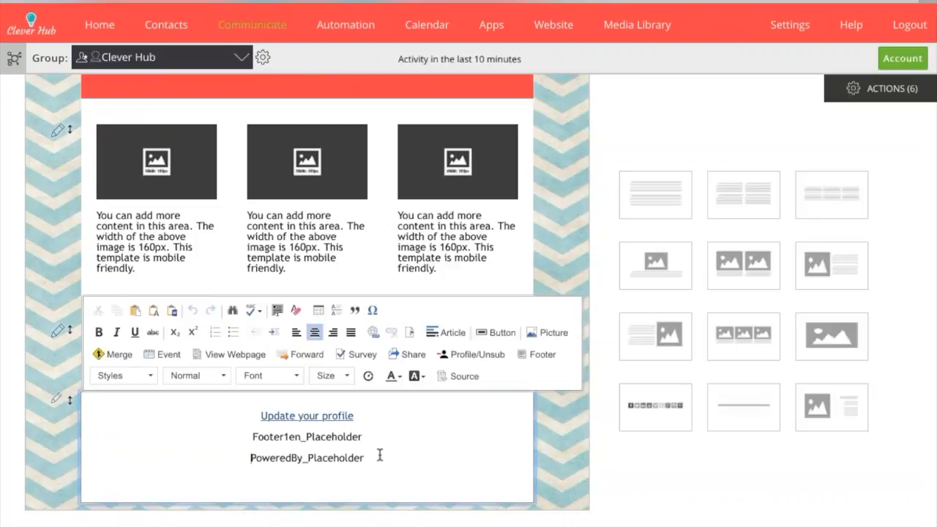
{"action": "left_click_drag", "start_coordinate": [366, 460], "coordinate": [264, 412]}
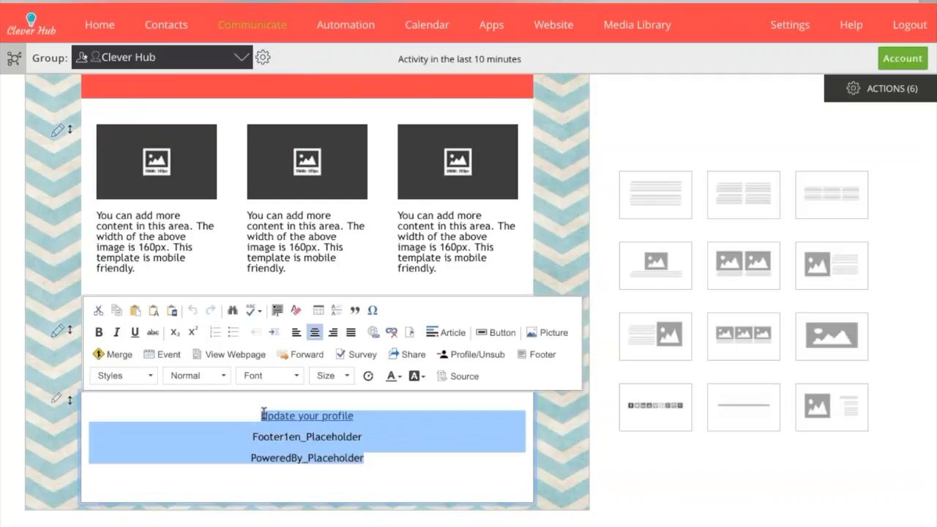
{"action": "left_click", "coordinate": [347, 375]}
{"action": "left_click", "coordinate": [337, 401]}
{"action": "left_click", "coordinate": [296, 377]}
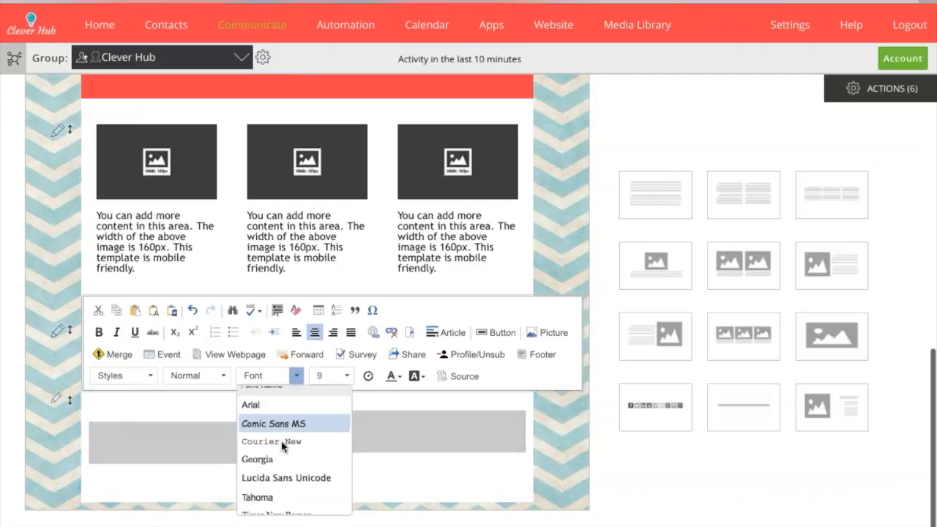
{"action": "left_click", "coordinate": [278, 496]}
{"action": "left_click", "coordinate": [358, 466]}
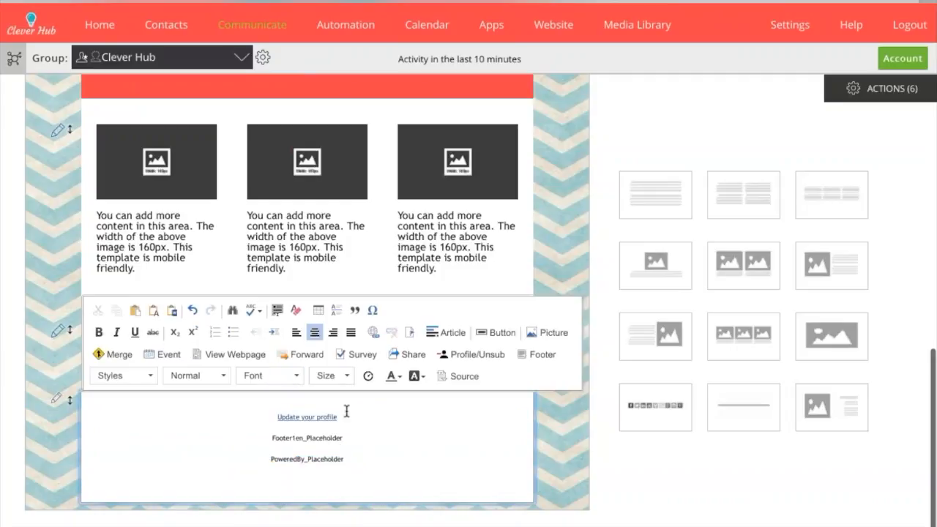
Add three footer lines above the "Update your profile" link: "Clever Hub", "Address" and "City, State, Zip"
{"action": "left_click", "coordinate": [268, 417]}
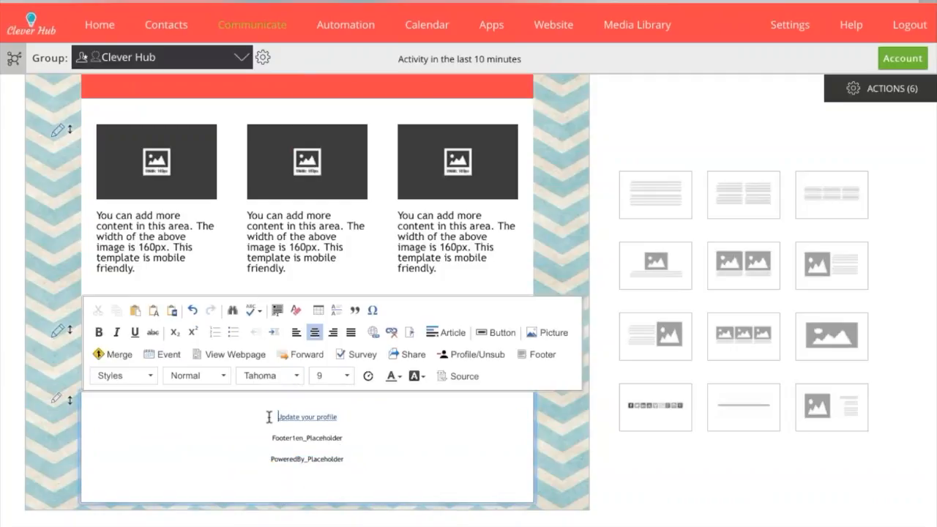
{"action": "type", "text": "Clever Hub"}
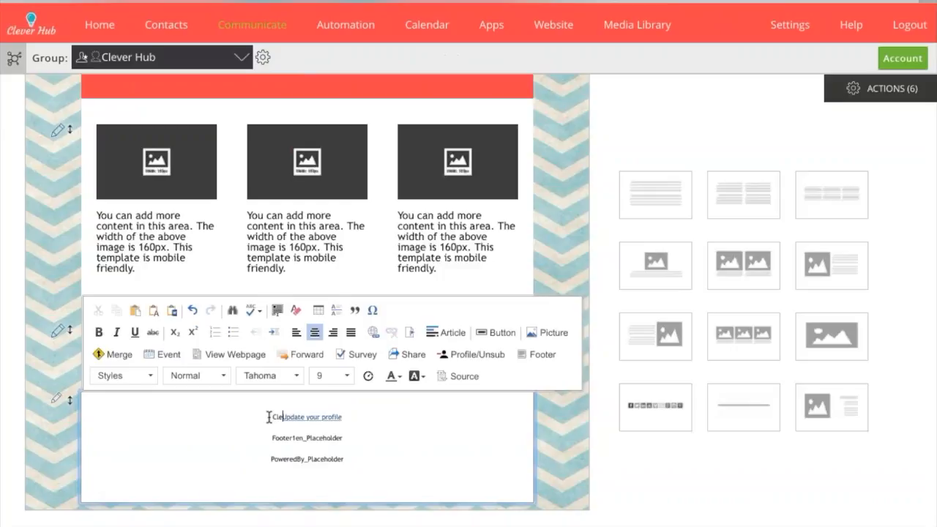
{"action": "key", "text": "Return"}
{"action": "type", "text": "Address"}
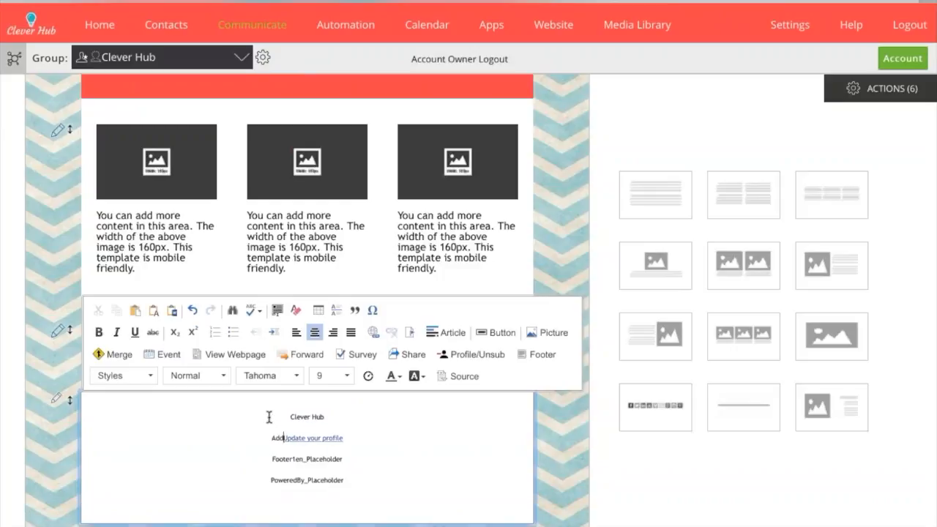
{"action": "key", "text": "Return"}
{"action": "type", "text": "S"}
{"action": "key", "text": "BackSpace"}
{"action": "type", "text": "City, Staet"}
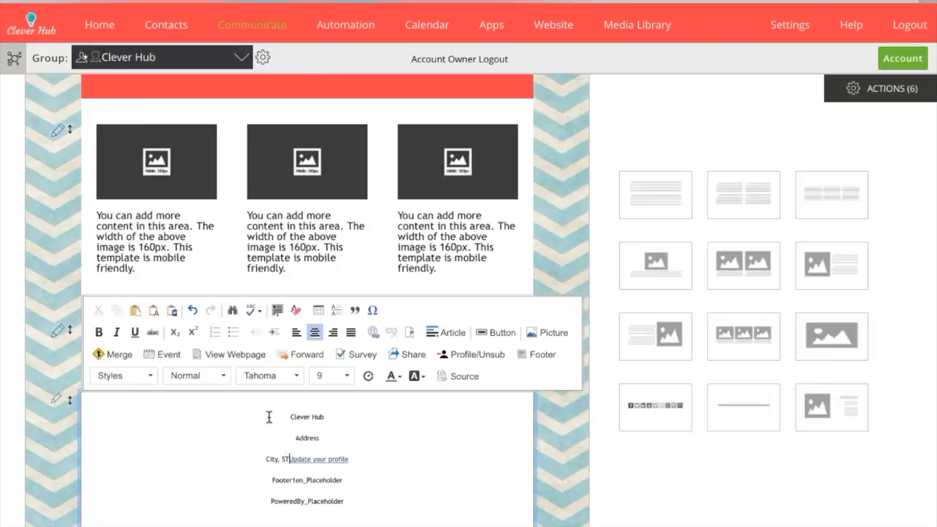
{"action": "key", "text": "BackSpace"}
{"action": "key", "text": "BackSpace"}
{"action": "type", "text": "te, "}
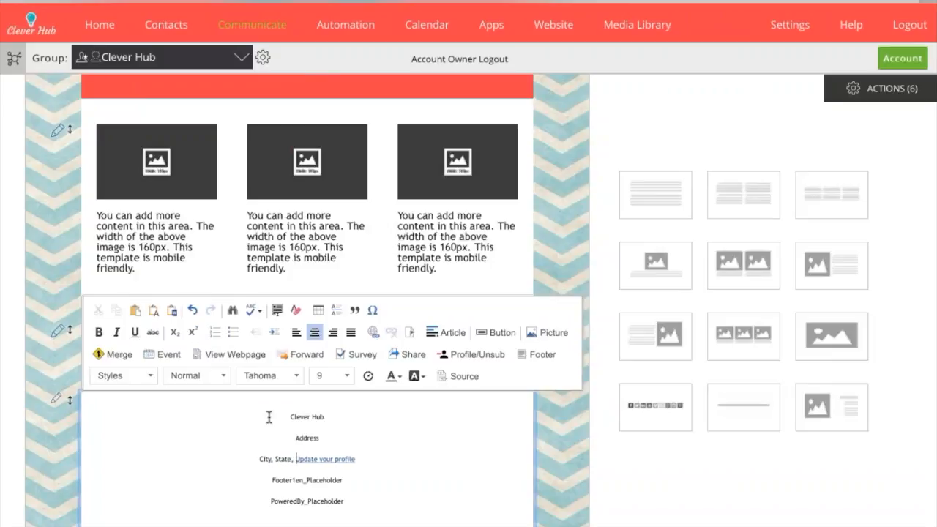
{"action": "type", "text": "Zi"}
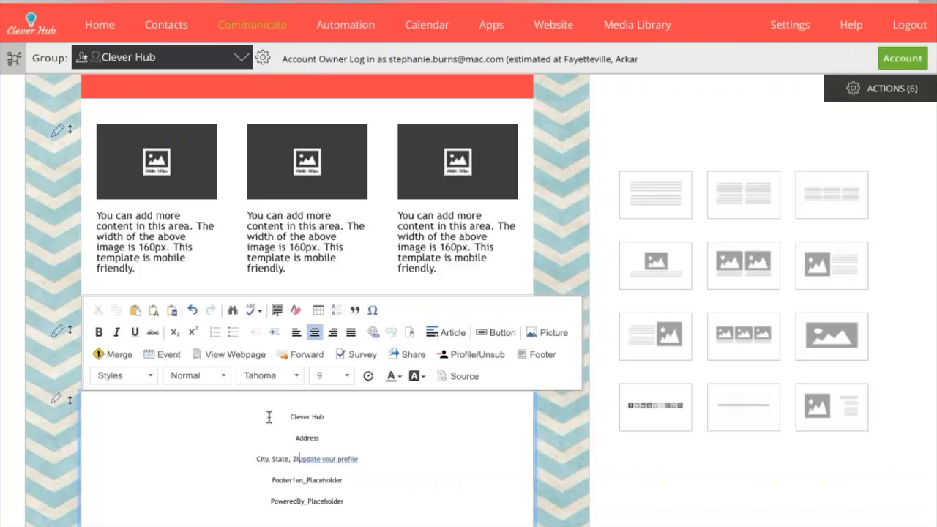
{"action": "type", "text": "p"}
{"action": "key", "text": "Return"}
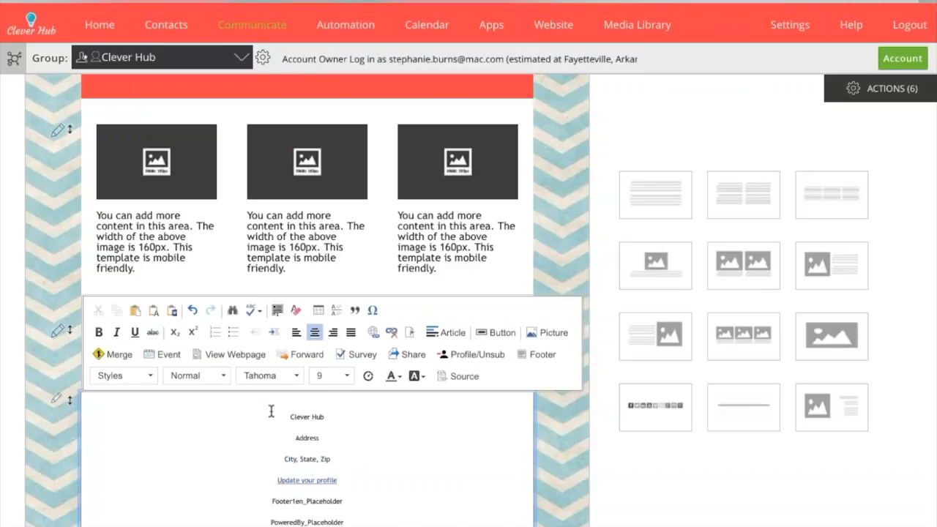
Apply the alternate Normal paragraph format to all footer lines to remove the gaps between them
{"action": "left_click_drag", "start_coordinate": [291, 416], "coordinate": [344, 524]}
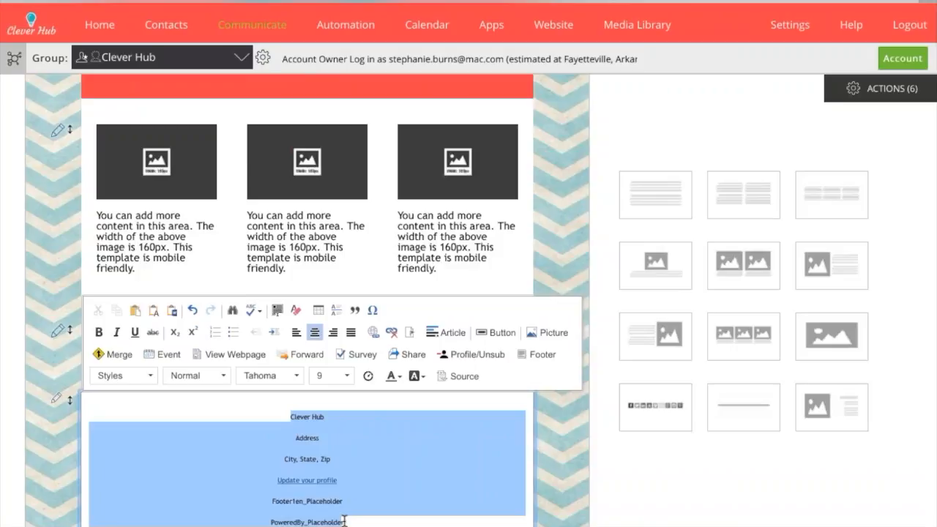
{"action": "left_click", "coordinate": [223, 376]}
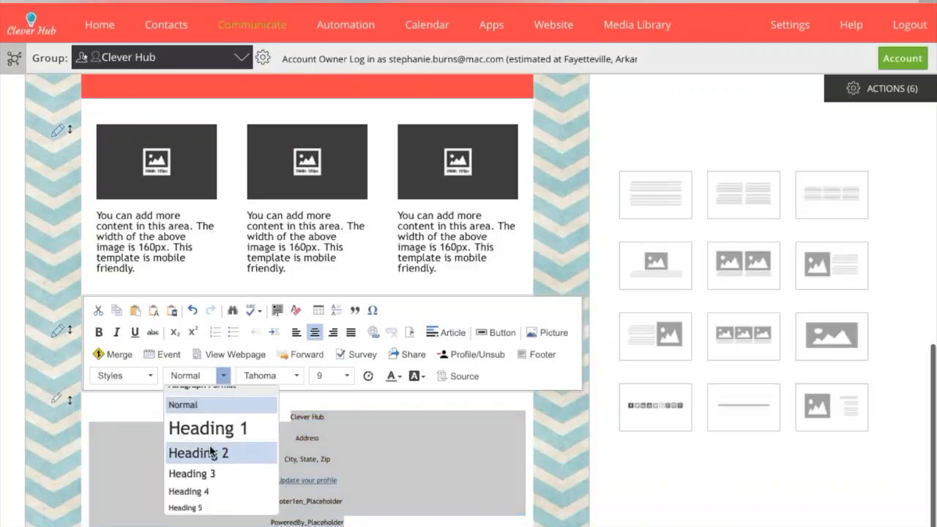
{"action": "scroll", "coordinate": [192, 454], "scroll_direction": "down", "scroll_amount": 3}
{"action": "left_click", "coordinate": [196, 505]}
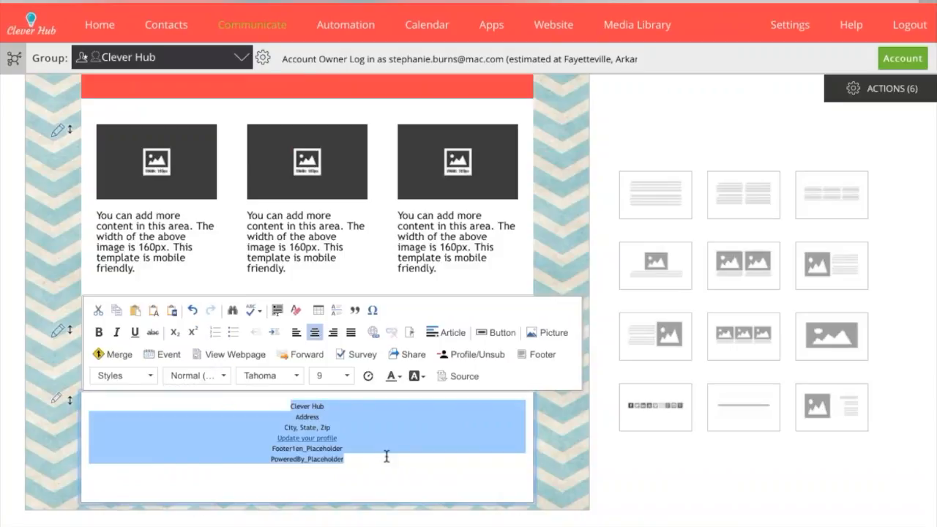
{"action": "left_click", "coordinate": [355, 438]}
{"action": "scroll", "coordinate": [359, 436], "scroll_direction": "up", "scroll_amount": 1}
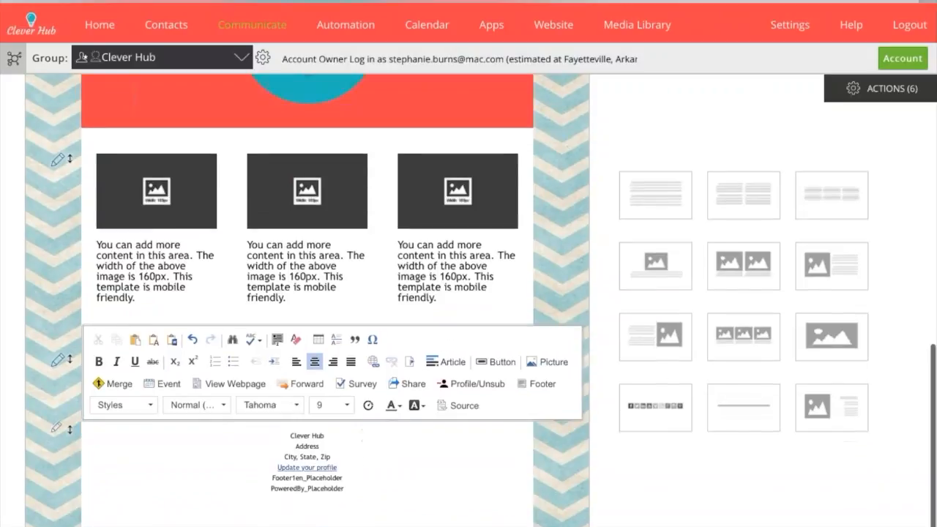
{"action": "left_click", "coordinate": [648, 519]}
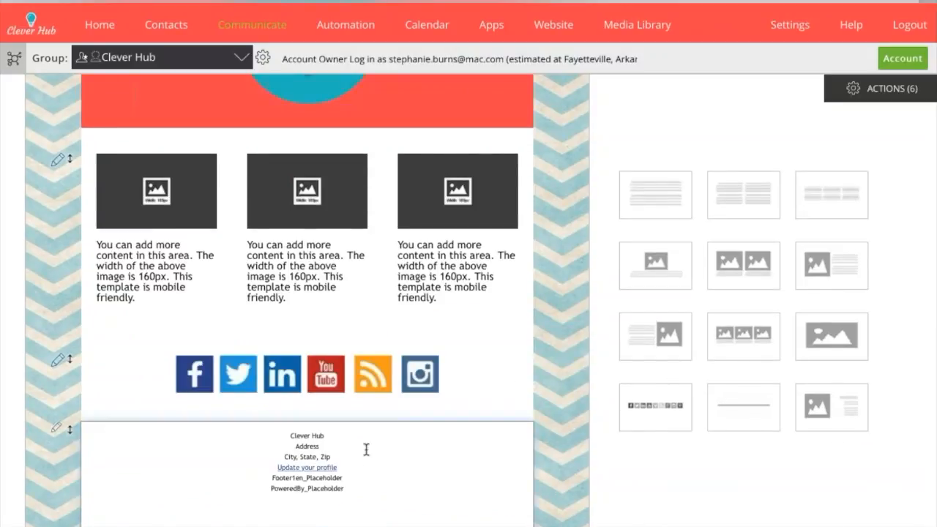
Make the email's stationery color transparent in the template settings, keeping the Waves background
{"action": "scroll", "coordinate": [366, 447], "scroll_direction": "down", "scroll_amount": 1}
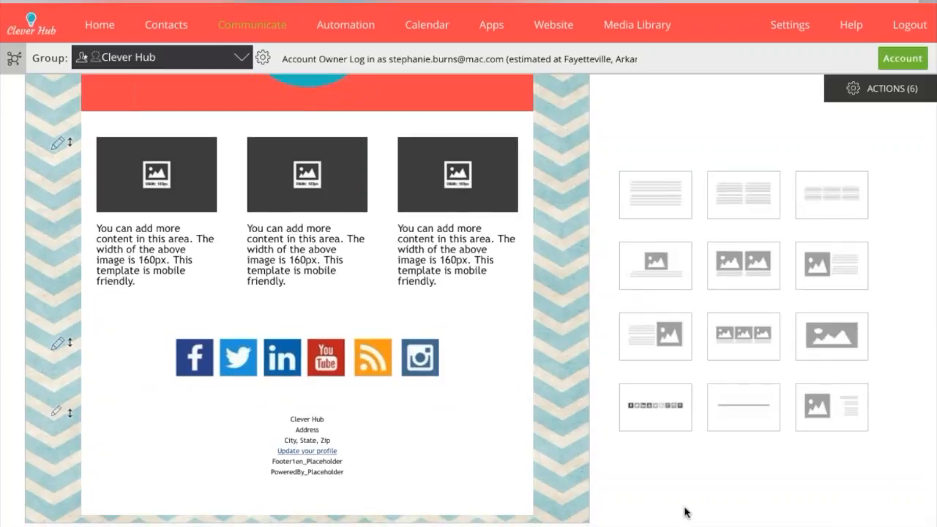
{"action": "scroll", "coordinate": [684, 512], "scroll_direction": "up", "scroll_amount": 5}
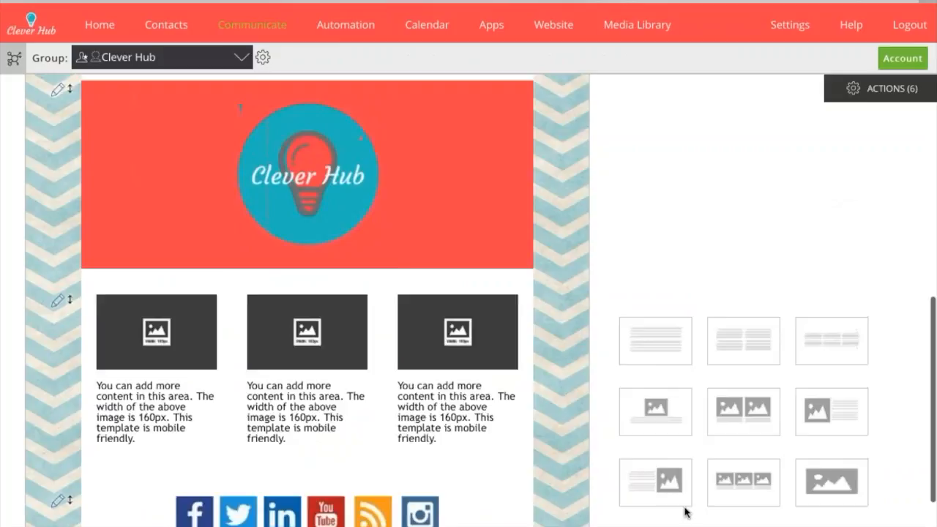
{"action": "scroll", "coordinate": [684, 512], "scroll_direction": "up", "scroll_amount": 6}
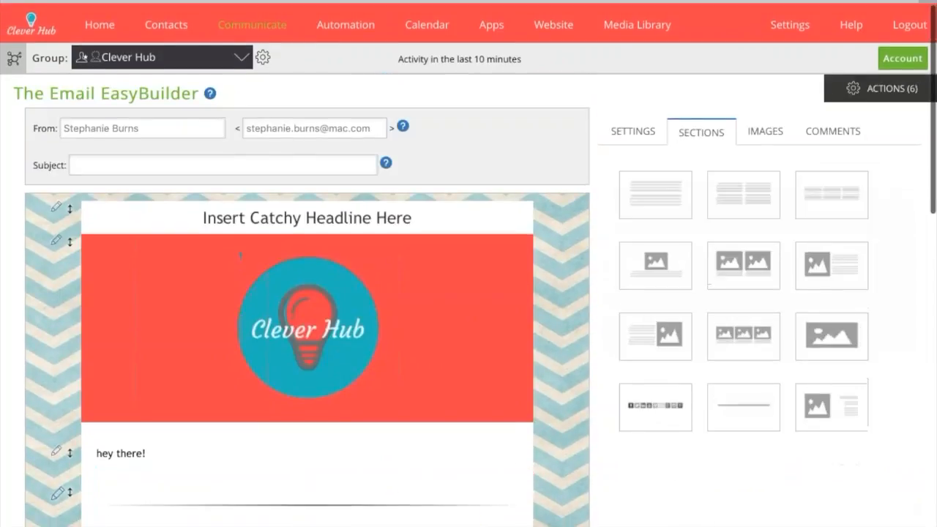
{"action": "left_click", "coordinate": [627, 130]}
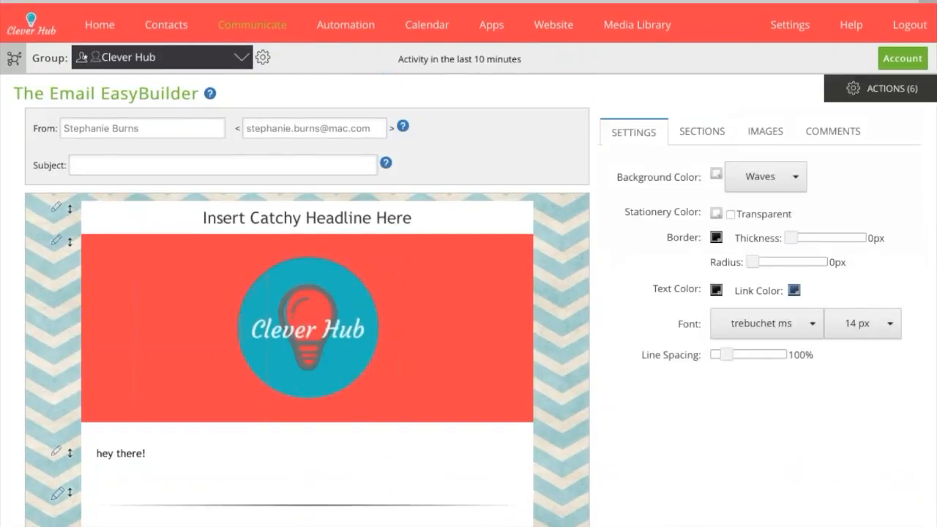
{"action": "scroll", "coordinate": [620, 267], "scroll_direction": "down", "scroll_amount": 10}
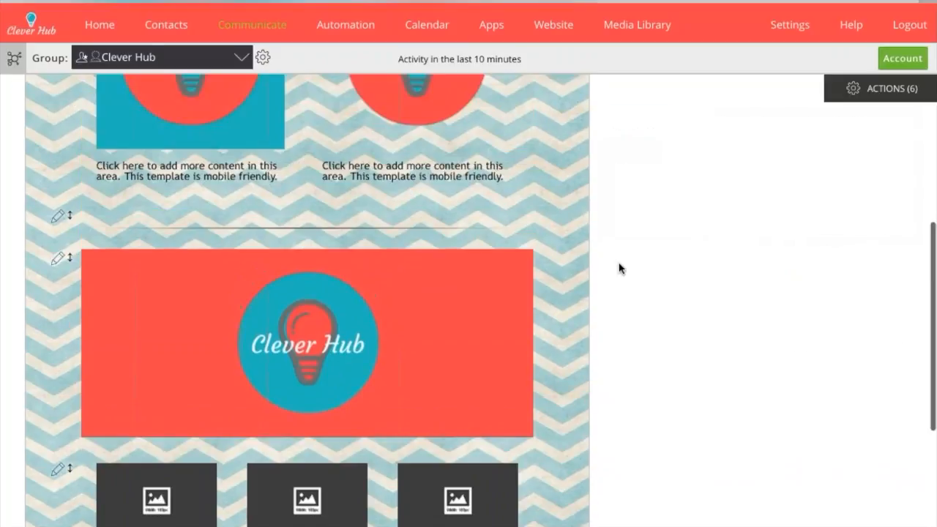
{"action": "scroll", "coordinate": [620, 269], "scroll_direction": "down", "scroll_amount": 2}
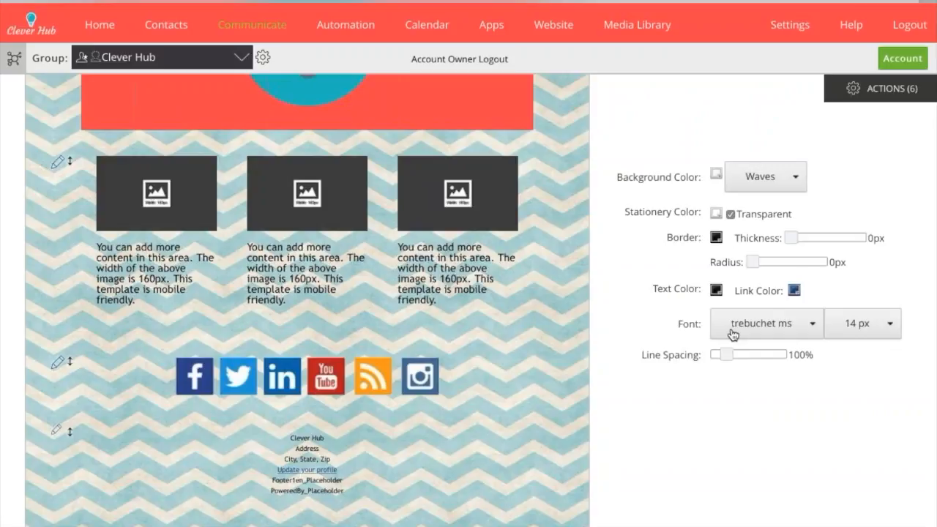
Change the email's default text color to dark gray in the template settings
{"action": "left_click", "coordinate": [717, 290]}
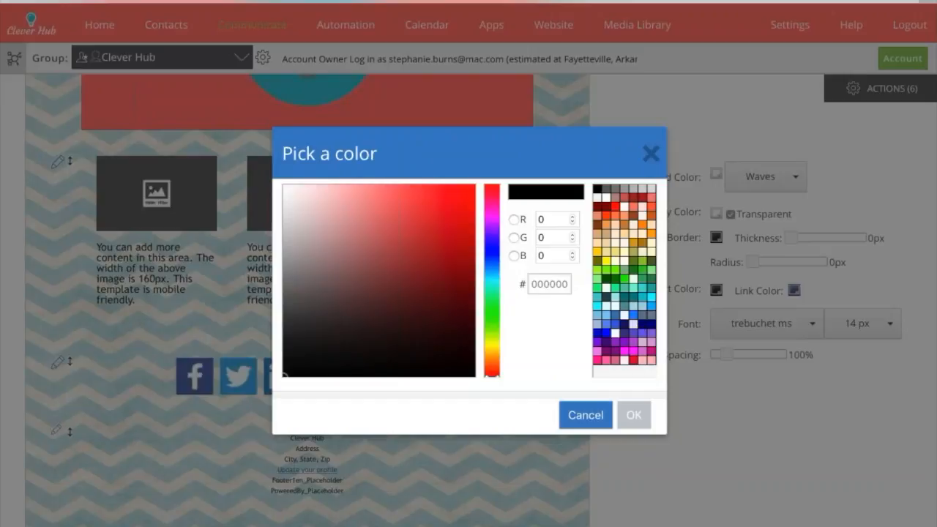
{"action": "left_click", "coordinate": [635, 324]}
{"action": "left_click", "coordinate": [635, 416]}
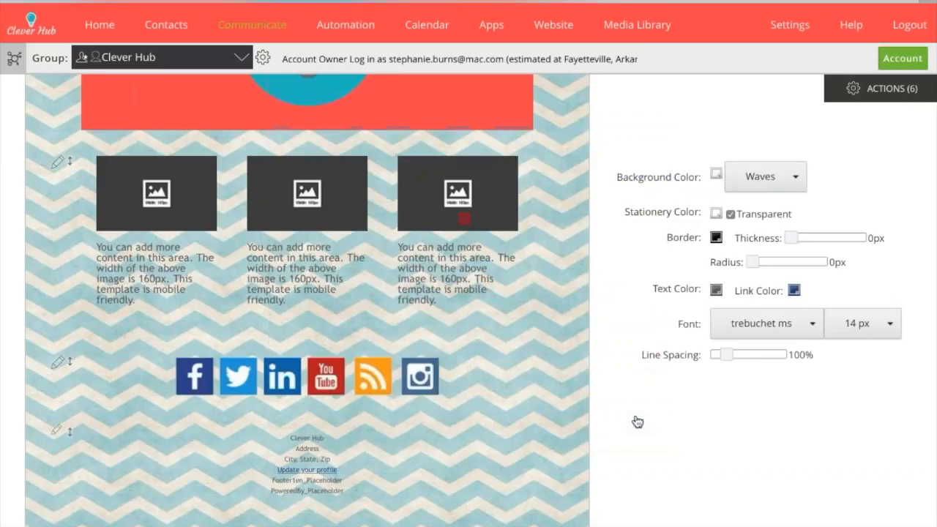
Turn off the stationery's transparency, keeping white (ffffff) as the stationery color
{"action": "scroll", "coordinate": [590, 390], "scroll_direction": "up", "scroll_amount": 8}
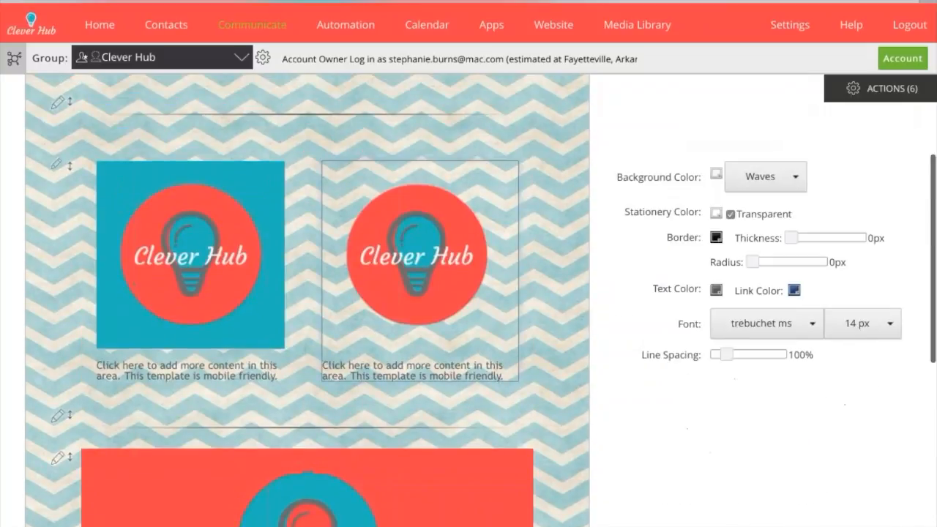
{"action": "scroll", "coordinate": [308, 300], "scroll_direction": "up", "scroll_amount": 10}
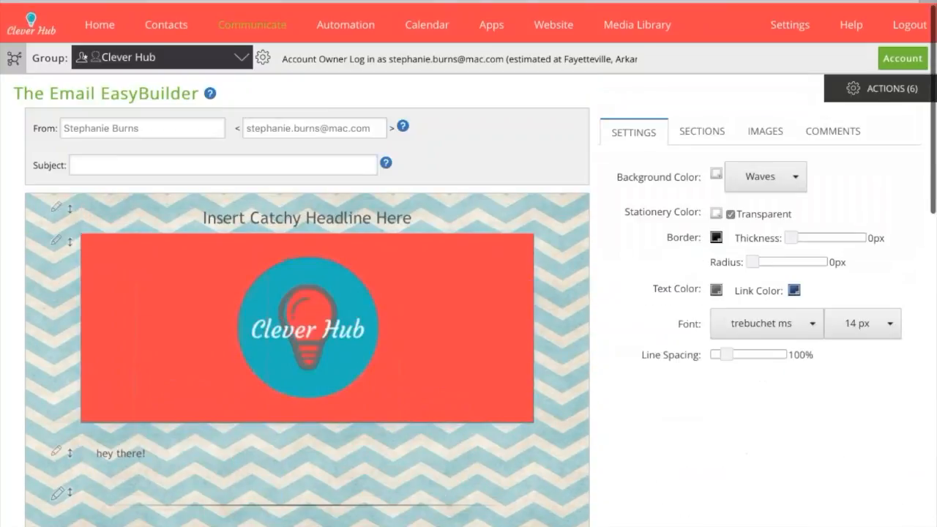
{"action": "left_click", "coordinate": [717, 212]}
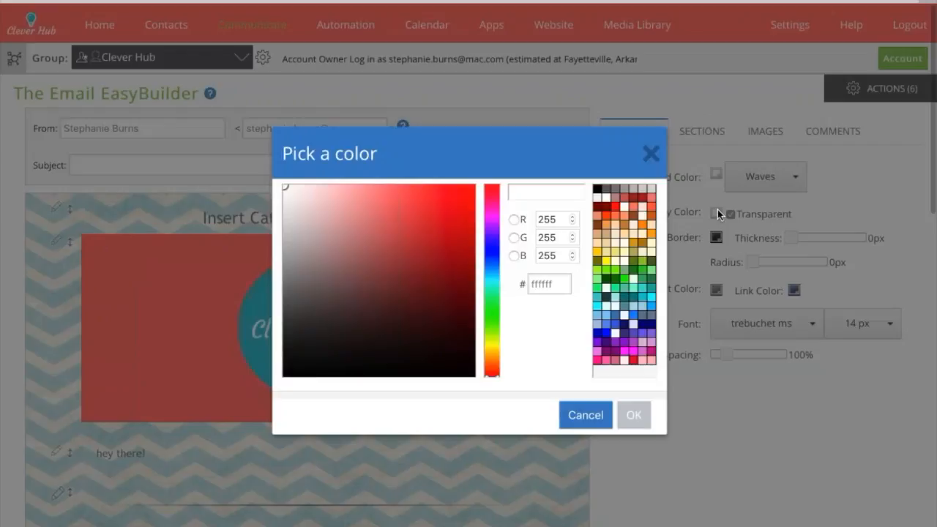
{"action": "left_click", "coordinate": [584, 414]}
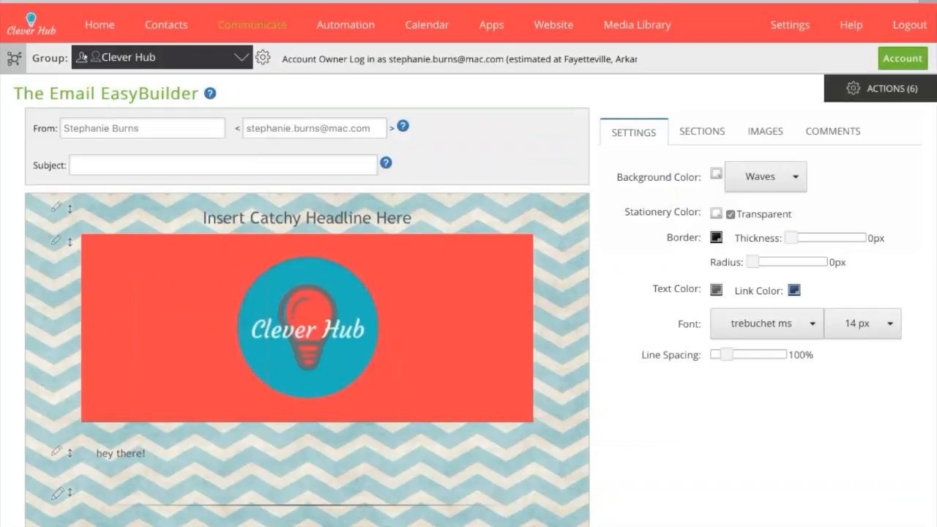
{"action": "left_click", "coordinate": [731, 214]}
Browse the images available in the Stock Icons & Images and My Files folders
{"action": "left_click", "coordinate": [703, 131]}
{"action": "left_click", "coordinate": [765, 132]}
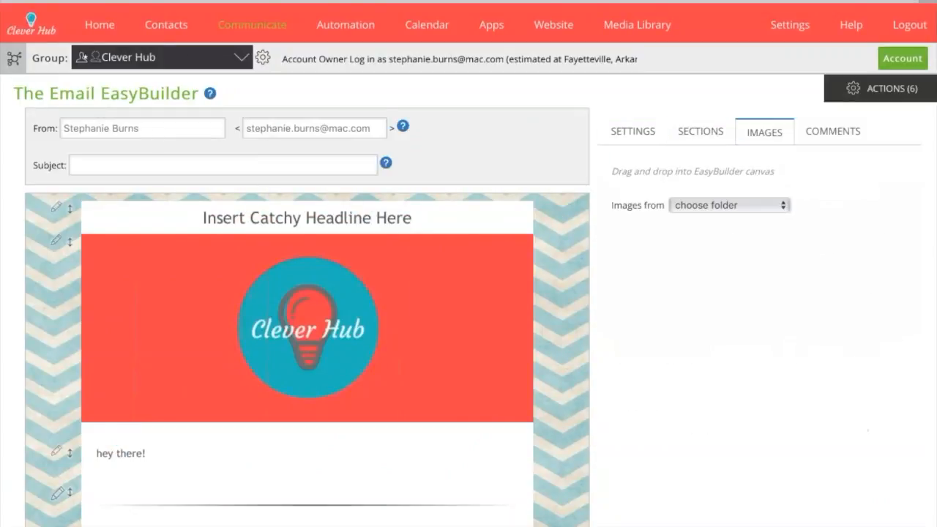
{"action": "left_click", "coordinate": [695, 206]}
{"action": "left_click", "coordinate": [703, 219]}
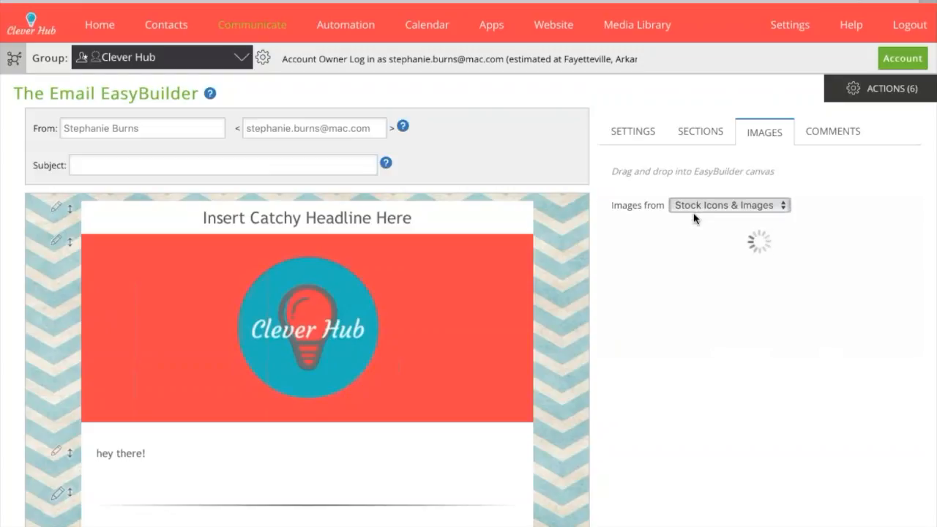
{"action": "scroll", "coordinate": [722, 344], "scroll_direction": "down", "scroll_amount": 4}
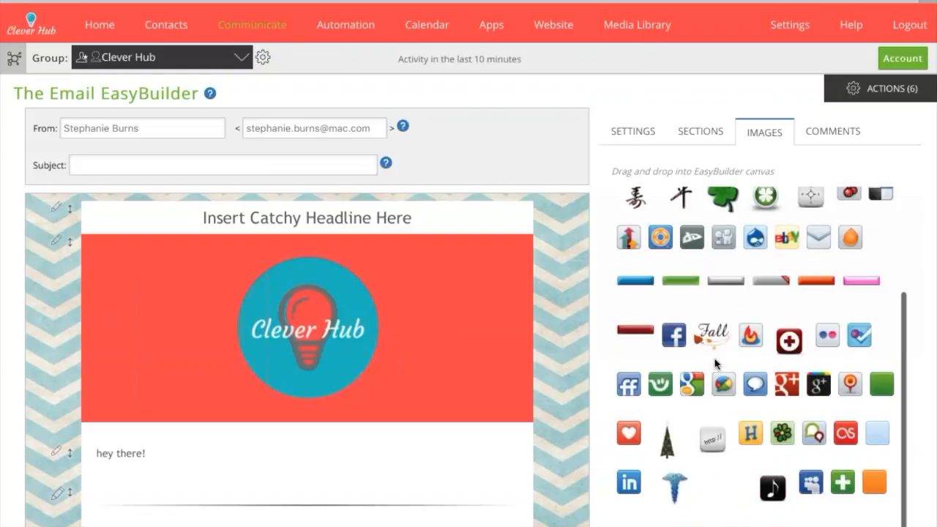
{"action": "scroll", "coordinate": [703, 308], "scroll_direction": "up", "scroll_amount": 4}
{"action": "left_click", "coordinate": [739, 209]}
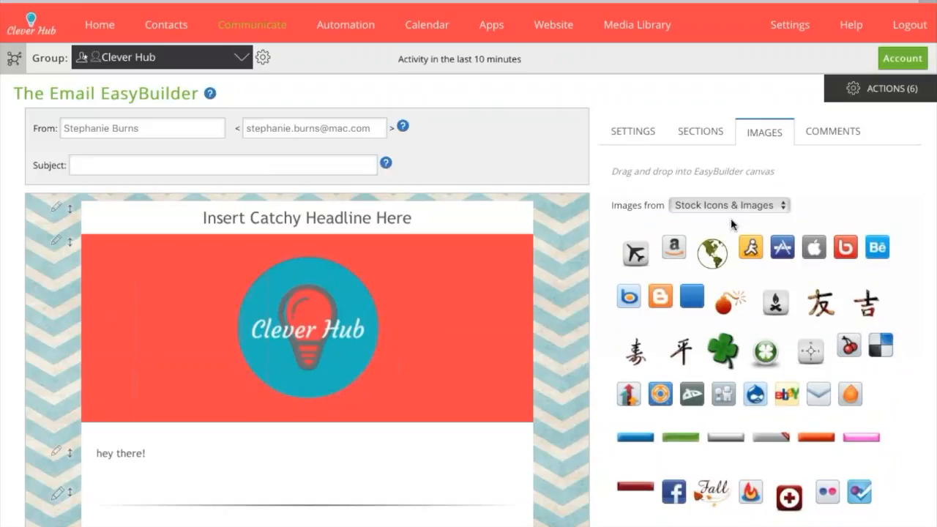
{"action": "left_click", "coordinate": [730, 218]}
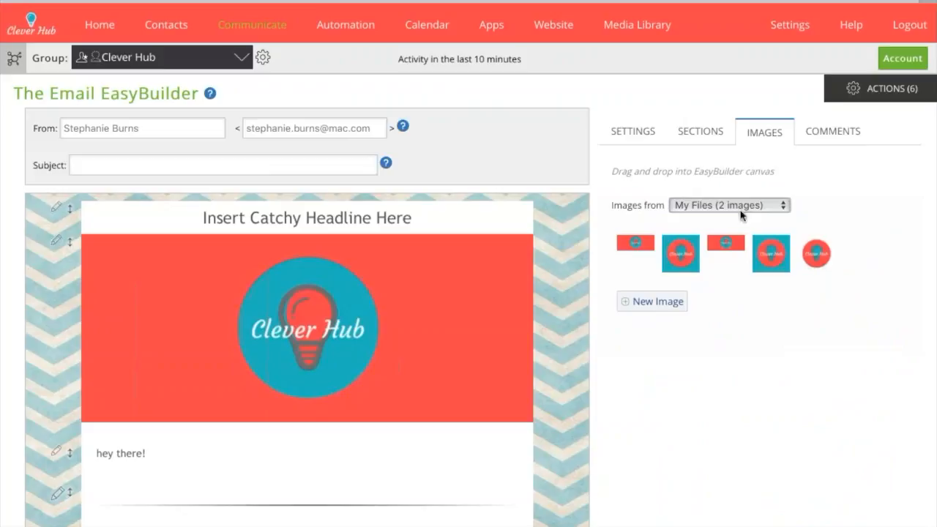
Look over the comment area and the available section layouts, and return to the template settings
{"action": "left_click", "coordinate": [818, 133]}
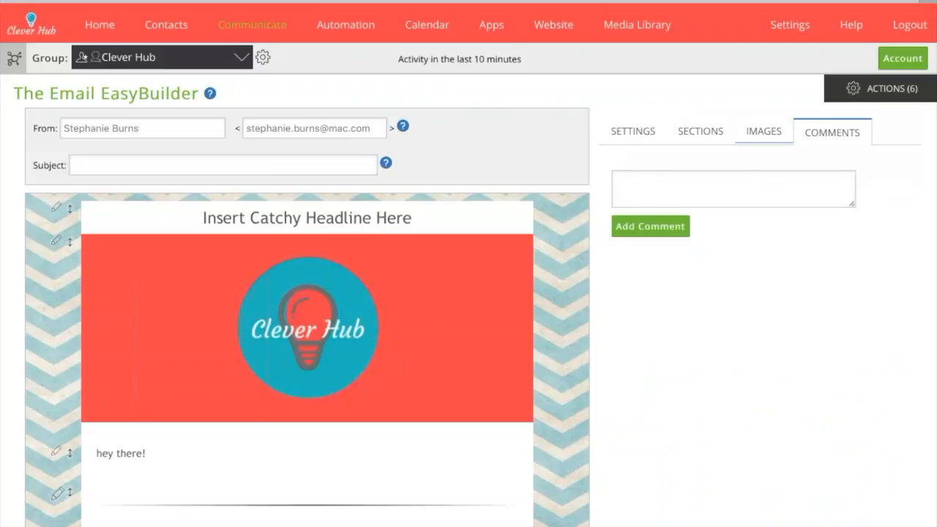
{"action": "left_click", "coordinate": [776, 129]}
{"action": "left_click", "coordinate": [701, 131]}
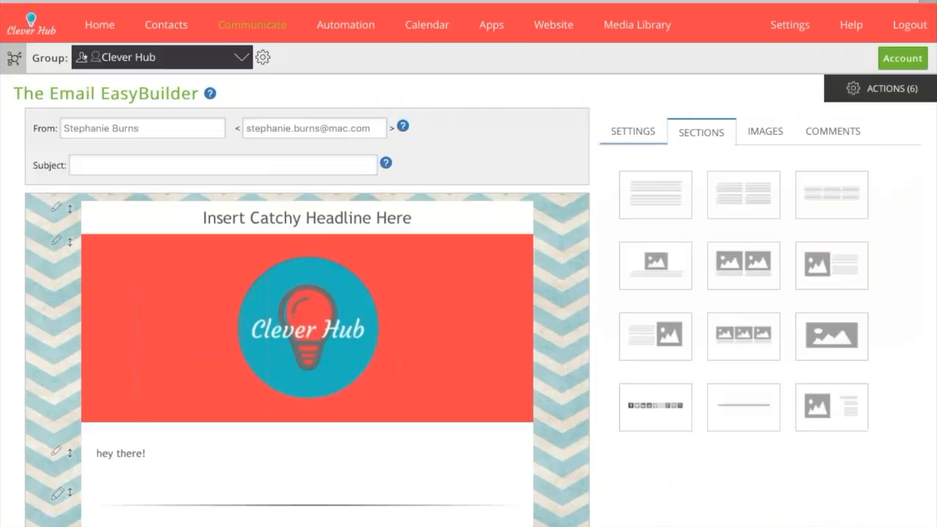
{"action": "left_click", "coordinate": [610, 136]}
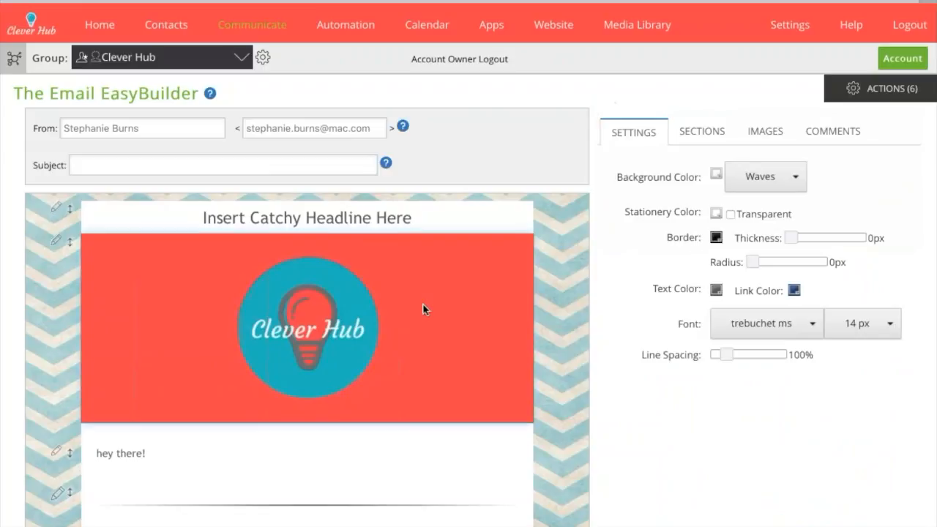
Set the first column's background in the three-image section to bright cyan
{"action": "scroll", "coordinate": [422, 309], "scroll_direction": "down", "scroll_amount": 10}
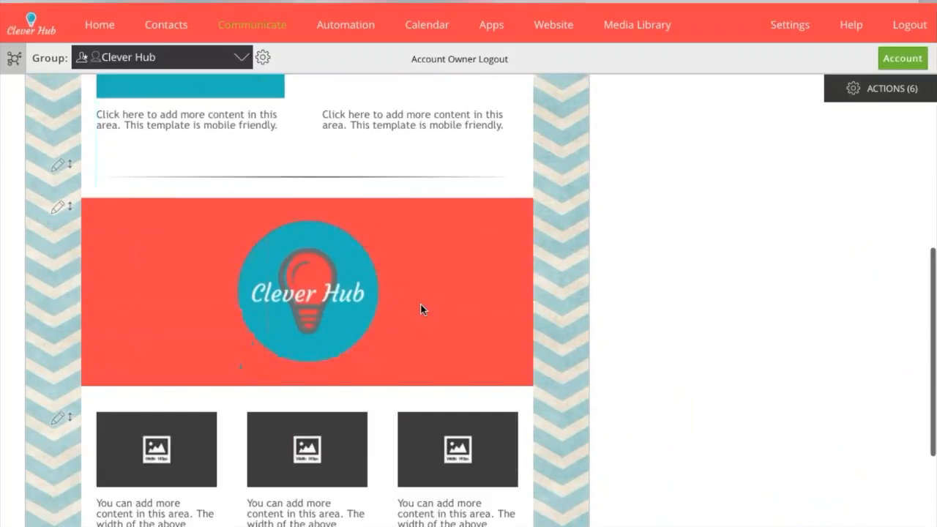
{"action": "scroll", "coordinate": [420, 303], "scroll_direction": "down", "scroll_amount": 3}
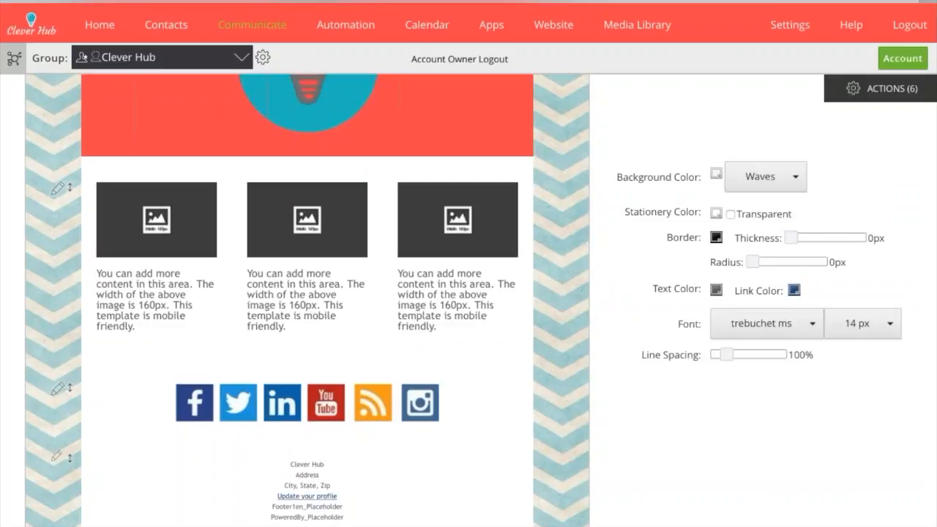
{"action": "left_click", "coordinate": [58, 190]}
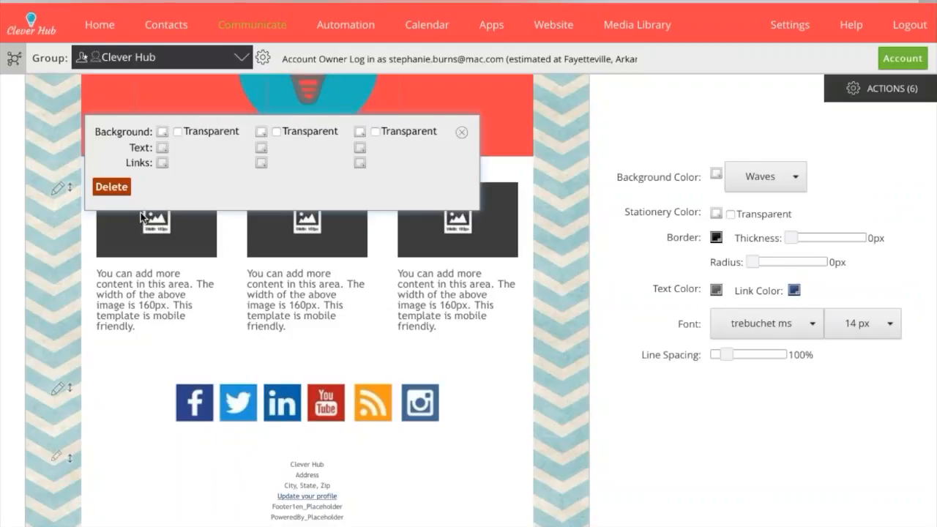
{"action": "left_click", "coordinate": [162, 132]}
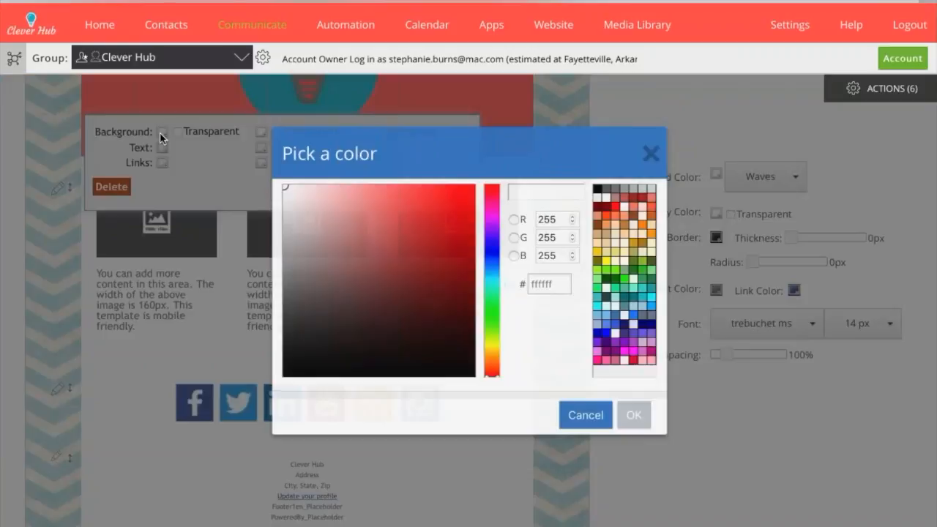
{"action": "left_click", "coordinate": [652, 299]}
{"action": "left_click", "coordinate": [633, 415]}
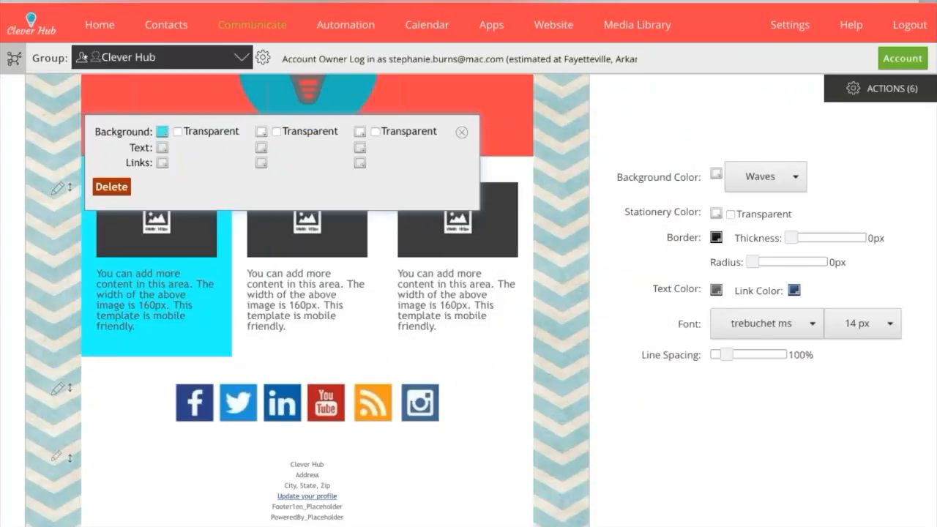
Set the three-image section's second column background to orange-red (ff4500) and its third column background to green
{"action": "left_click", "coordinate": [262, 131]}
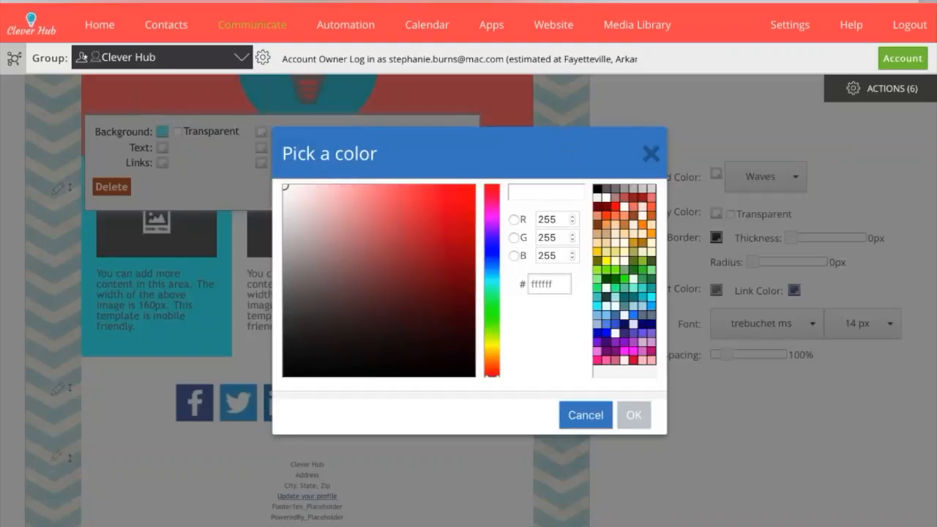
{"action": "left_click", "coordinate": [608, 218]}
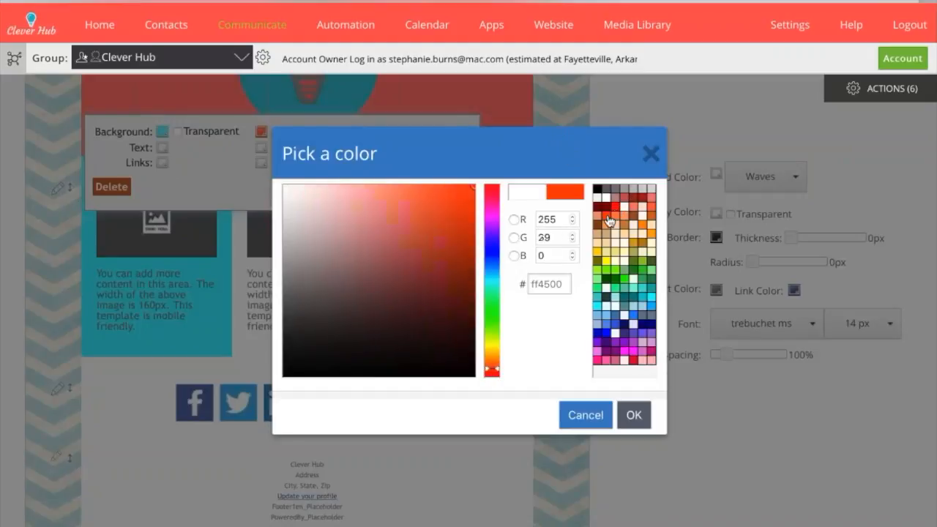
{"action": "left_click", "coordinate": [633, 415]}
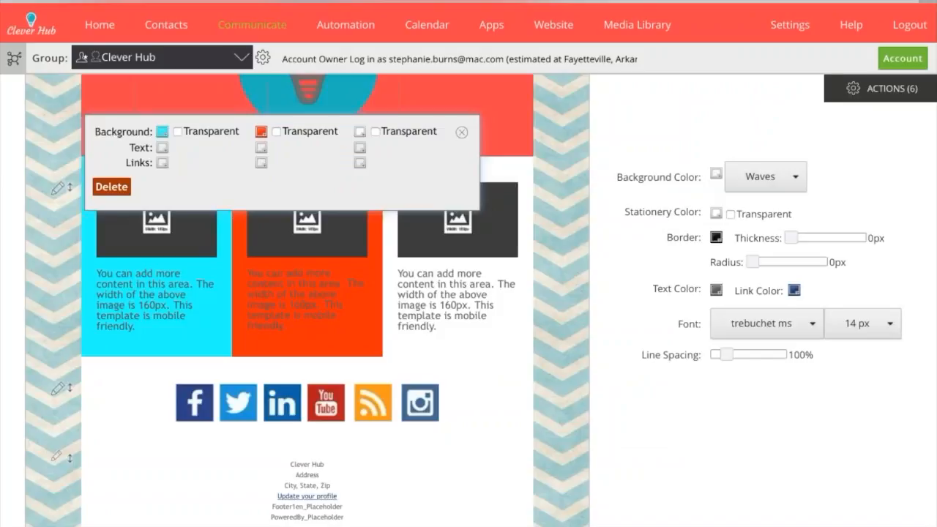
{"action": "left_click", "coordinate": [359, 132]}
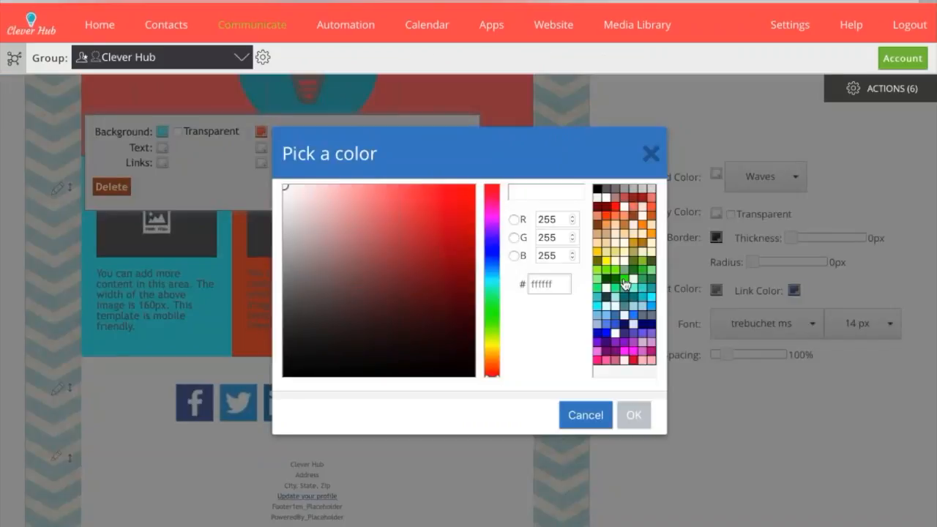
{"action": "left_click", "coordinate": [626, 281]}
{"action": "left_click", "coordinate": [634, 415]}
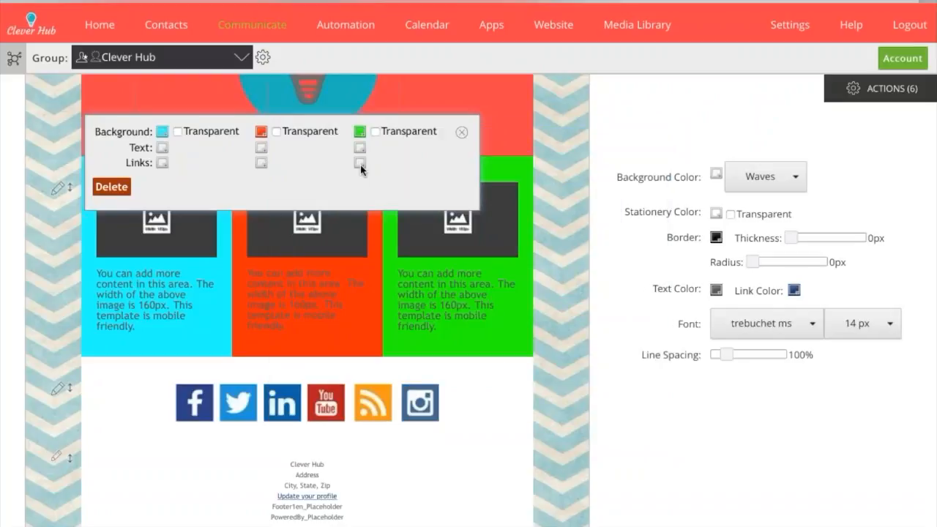
{"action": "left_click", "coordinate": [461, 132]}
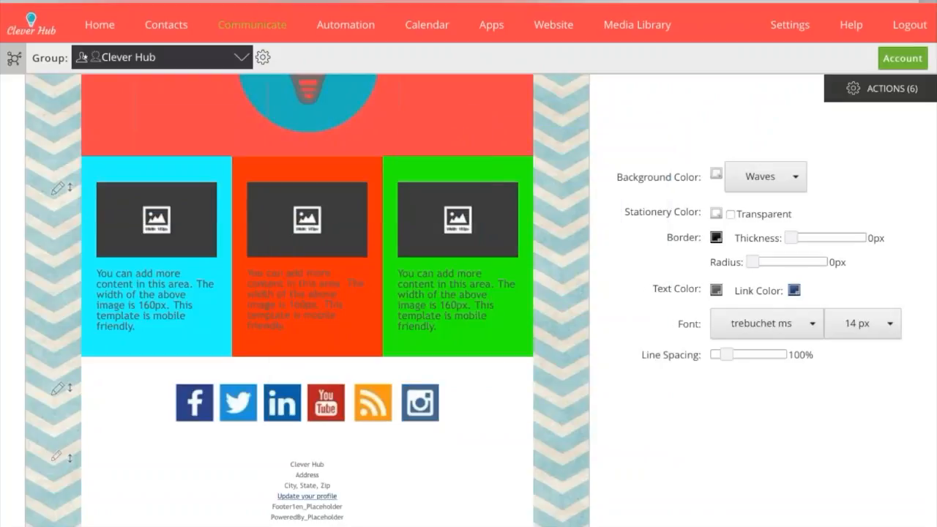
Delete the entire three-image section above the social icons
{"action": "scroll", "coordinate": [307, 300], "scroll_direction": "up", "scroll_amount": 3}
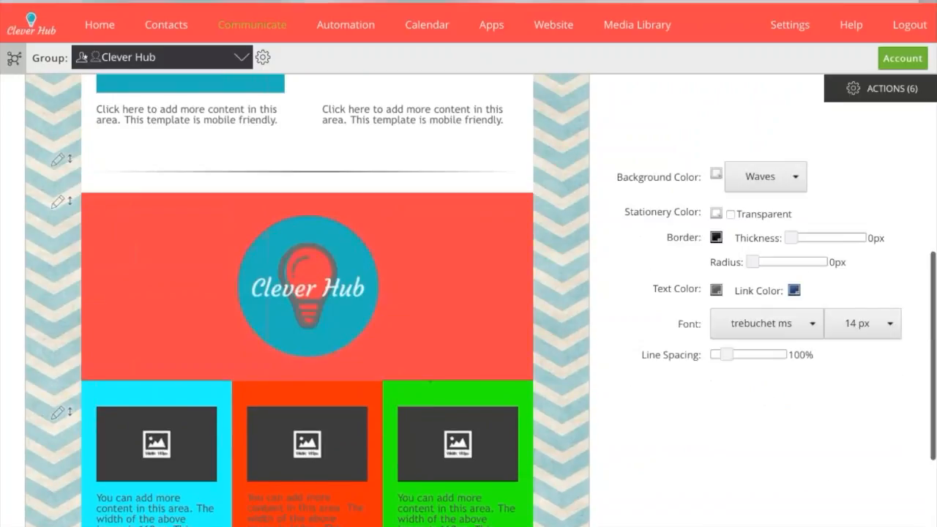
{"action": "scroll", "coordinate": [130, 268], "scroll_direction": "down", "scroll_amount": 2}
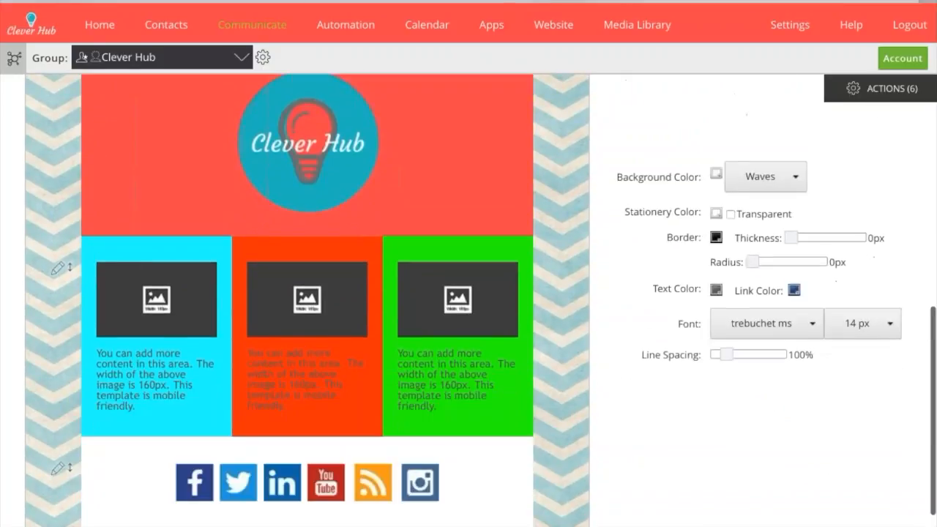
{"action": "left_click", "coordinate": [61, 272]}
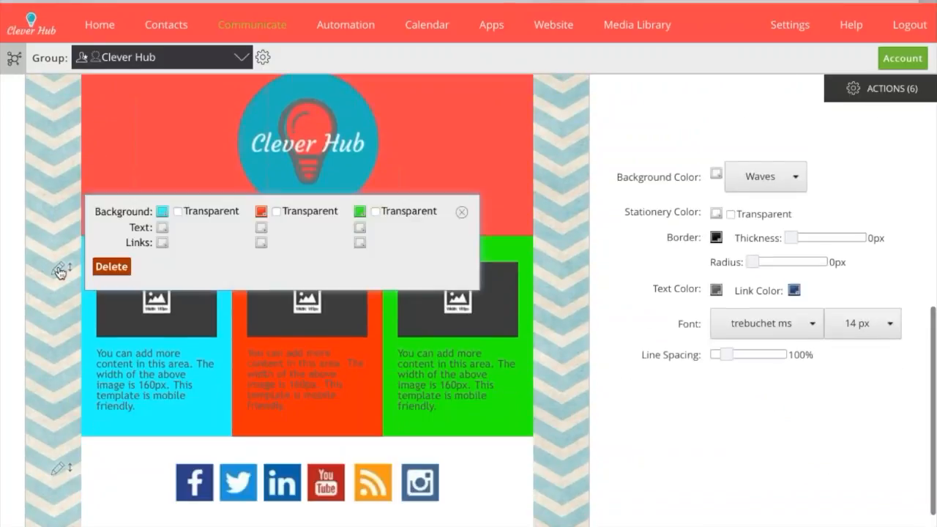
{"action": "left_click", "coordinate": [112, 266]}
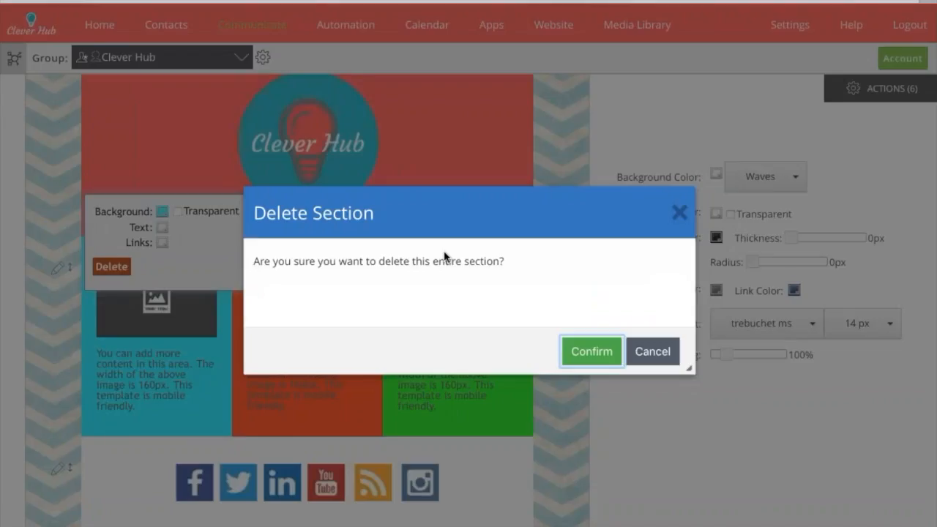
{"action": "left_click", "coordinate": [613, 355]}
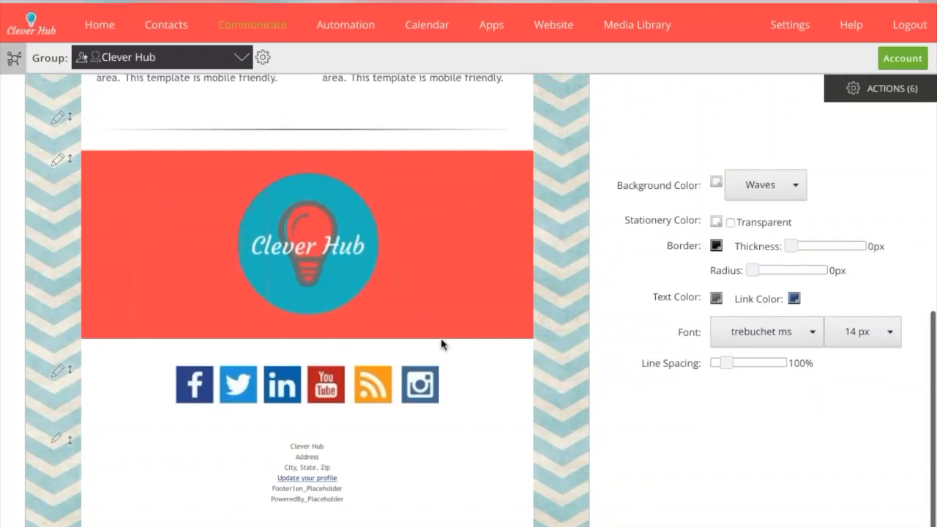
Save the email as a new EasyBuilder template named "Email Newsletter Template 2017" with no folder
{"action": "scroll", "coordinate": [441, 345], "scroll_direction": "up", "scroll_amount": 12}
{"action": "scroll", "coordinate": [441, 345], "scroll_direction": "down", "scroll_amount": 2}
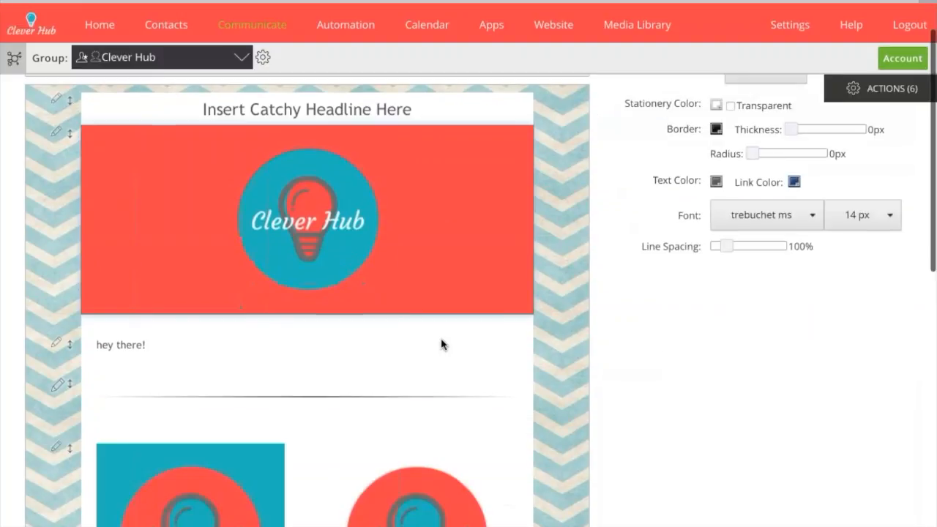
{"action": "scroll", "coordinate": [441, 344], "scroll_direction": "down", "scroll_amount": 10}
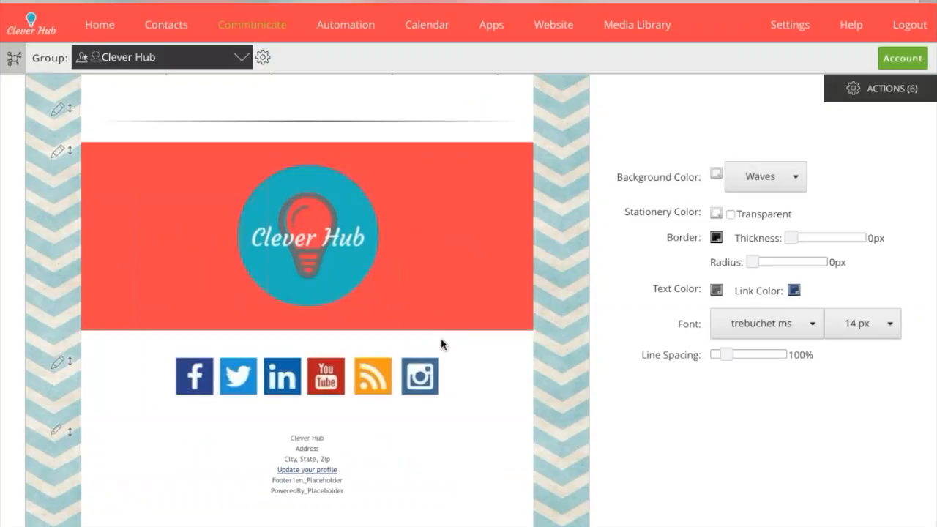
{"action": "scroll", "coordinate": [441, 344], "scroll_direction": "up", "scroll_amount": 10}
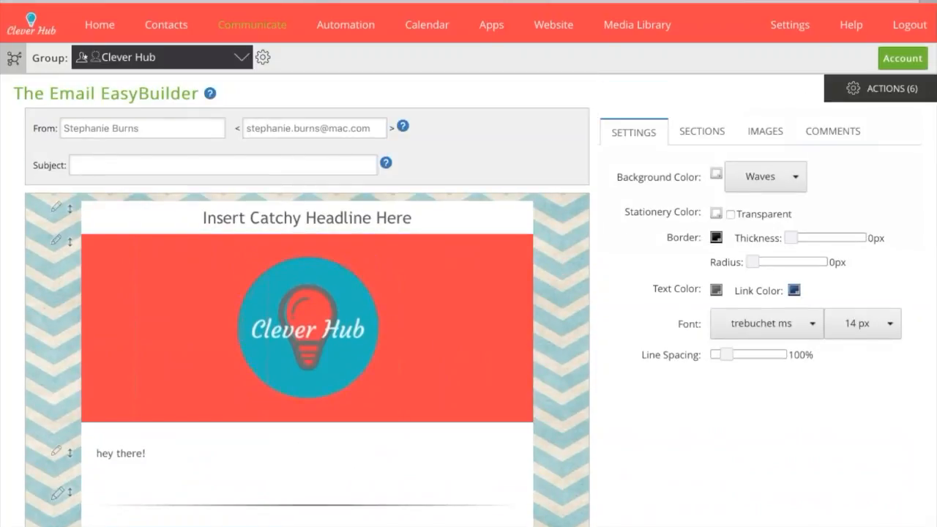
{"action": "left_click", "coordinate": [864, 91]}
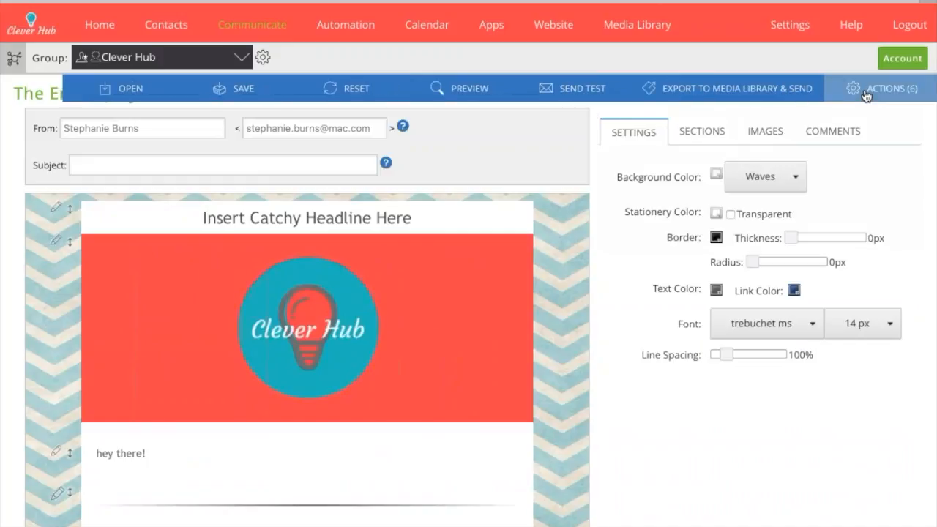
{"action": "left_click", "coordinate": [263, 95]}
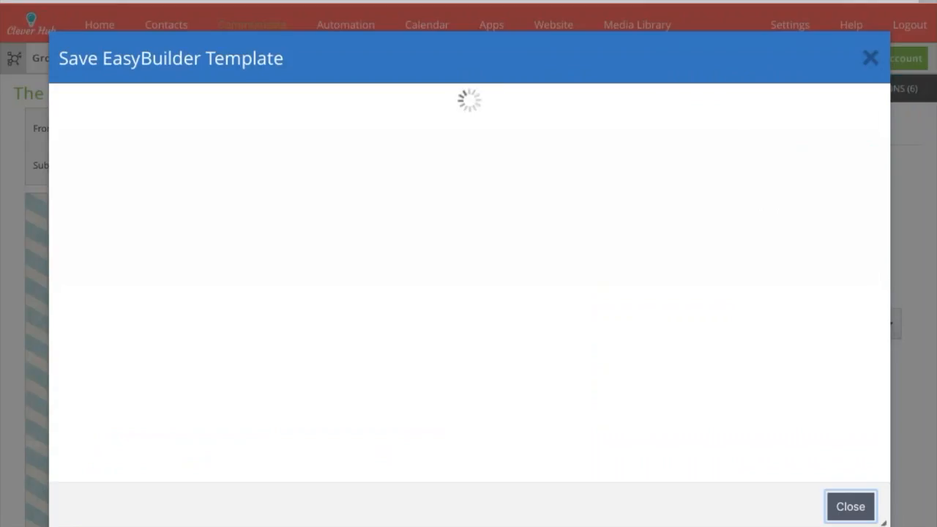
{"action": "left_click", "coordinate": [155, 131]}
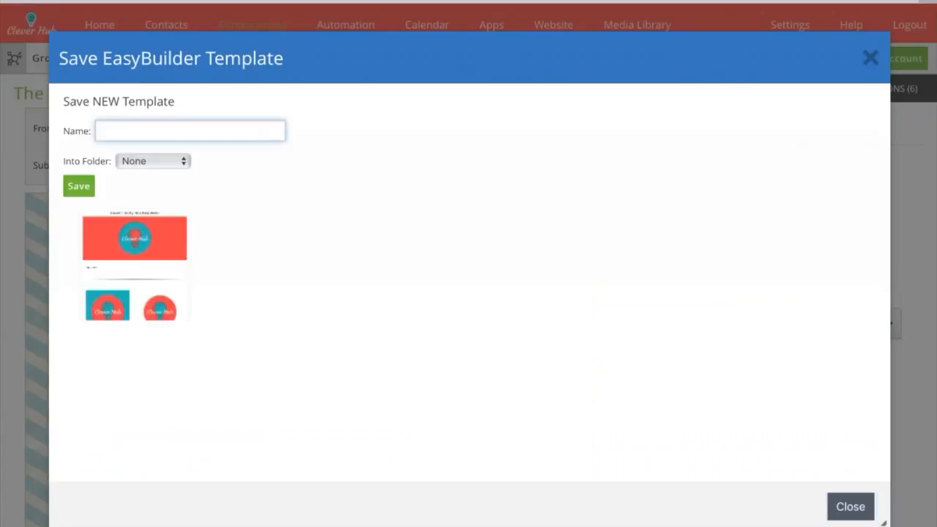
{"action": "type", "text": "Email"}
{"action": "key", "text": "BackSpace"}
{"action": "type", "text": "ail Newsletter Teamplate 2017"}
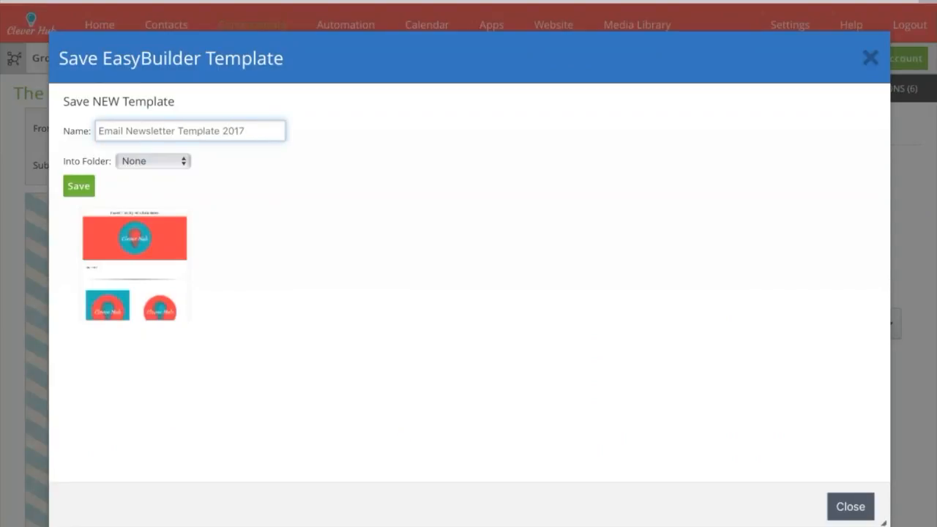
{"action": "left_click", "coordinate": [140, 163]}
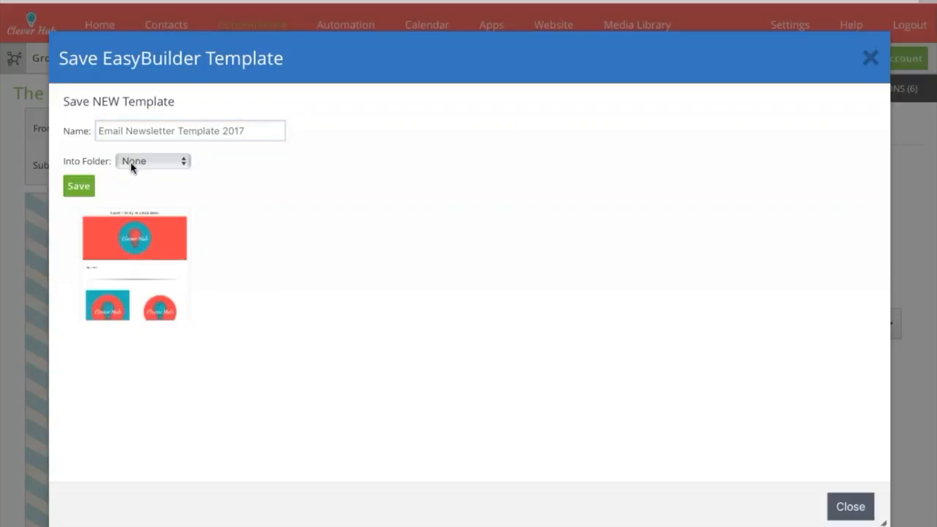
{"action": "left_click", "coordinate": [80, 187]}
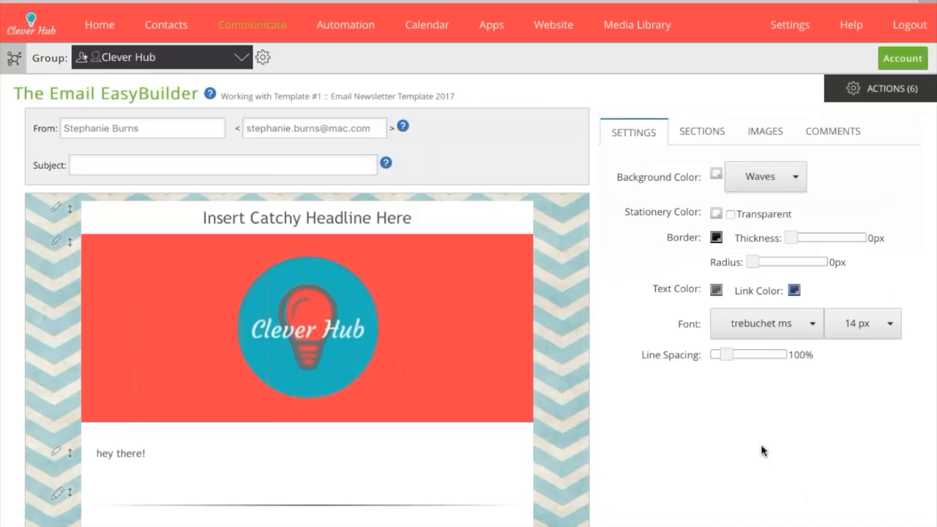
Export the template to the media library as a new file described "Email Newsletter Template 2017" in Email Templates, available to All Groups
{"action": "mouse_move", "coordinate": [848, 98]}
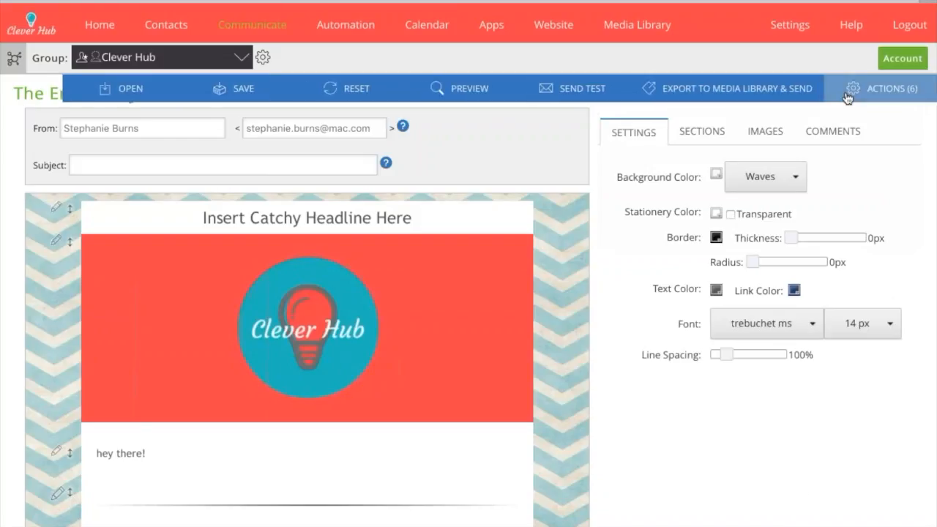
{"action": "left_click", "coordinate": [712, 92]}
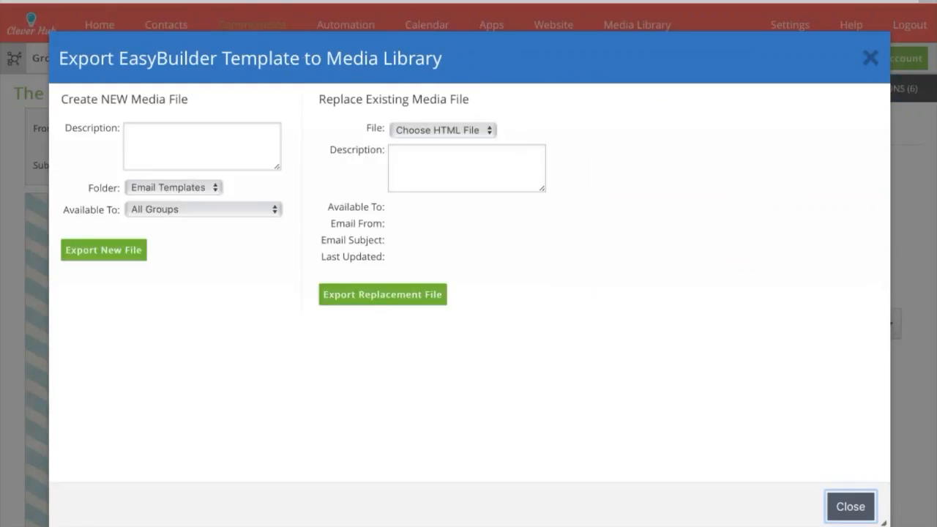
{"action": "left_click", "coordinate": [151, 146]}
{"action": "type", "text": "Ema"}
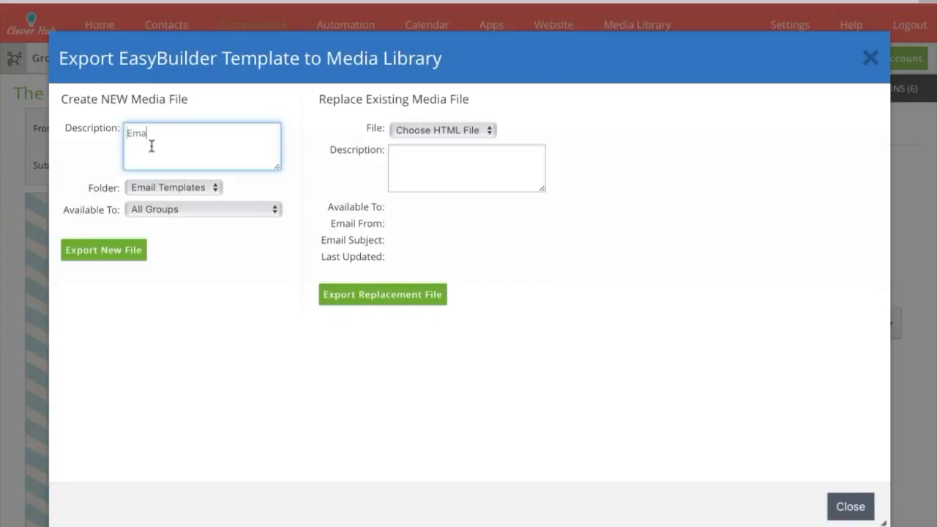
{"action": "type", "text": "il Newsletter Template 2017"}
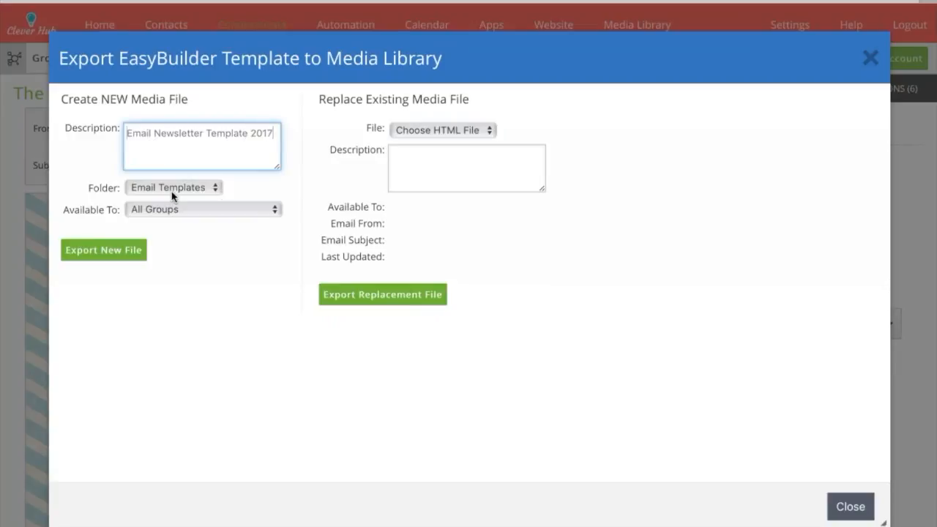
{"action": "left_click", "coordinate": [148, 210]}
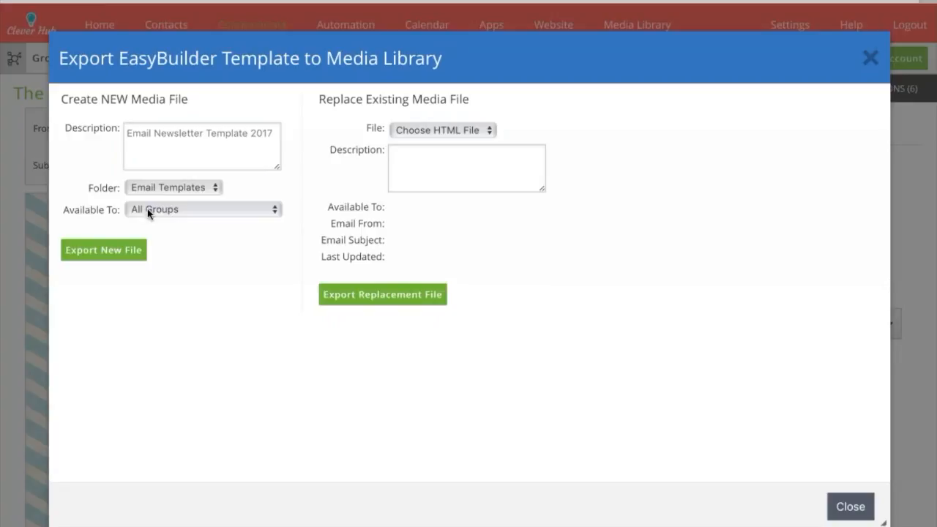
{"action": "left_click", "coordinate": [99, 255]}
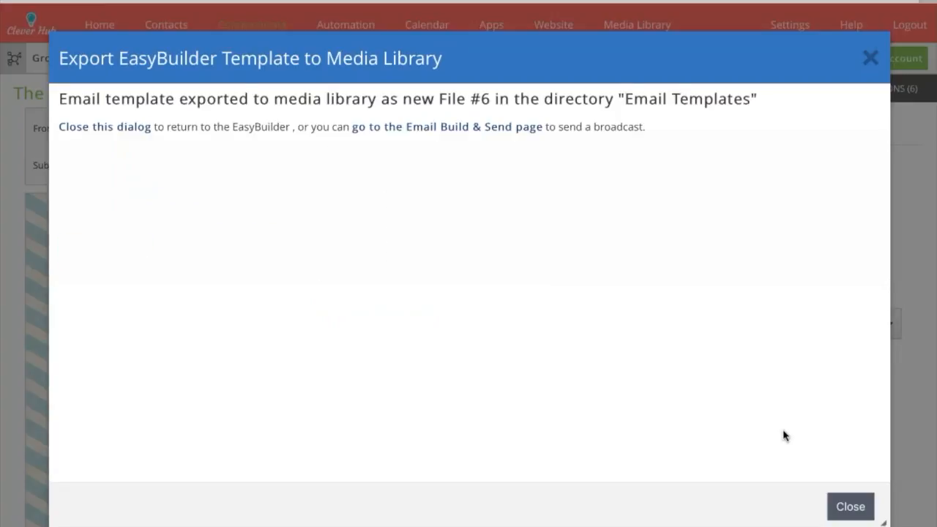
{"action": "left_click", "coordinate": [845, 509]}
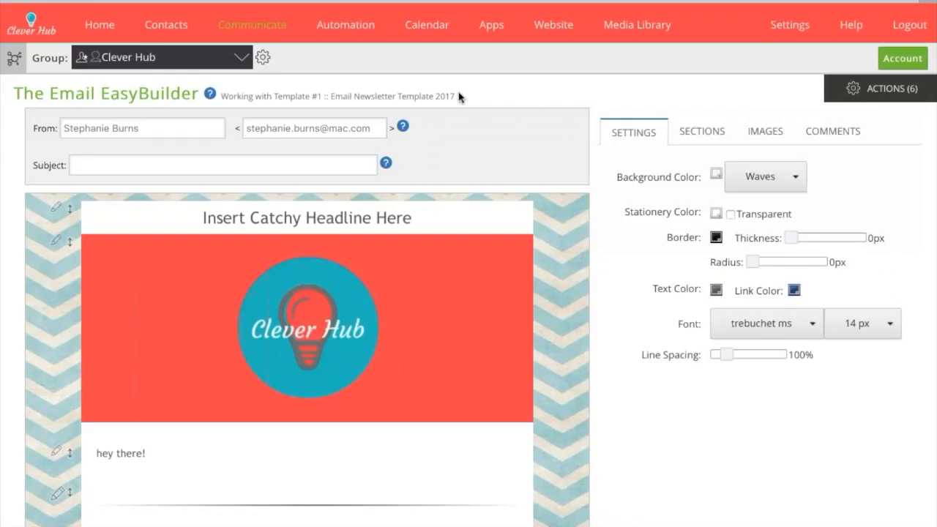
Go to the Build and Send Email page, leaving the EasyBuilder without saving further changes
{"action": "mouse_move", "coordinate": [268, 22]}
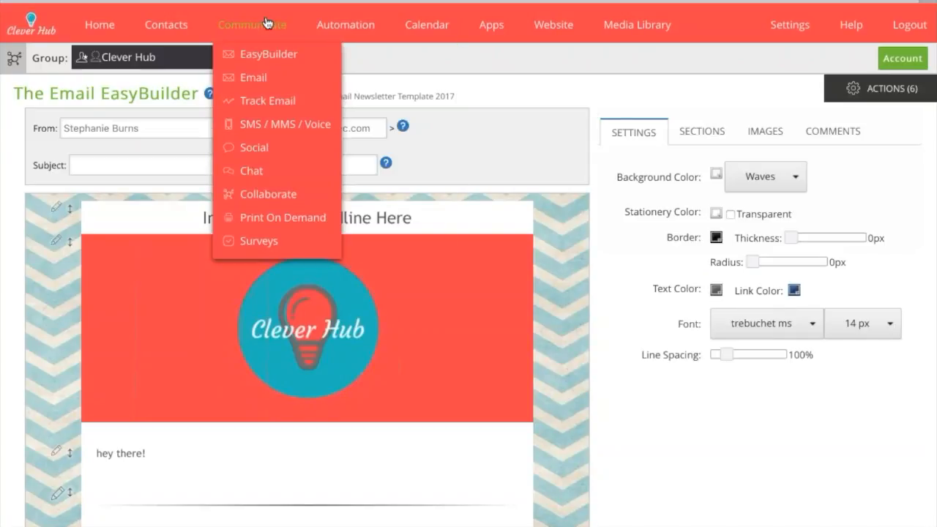
{"action": "left_click", "coordinate": [247, 79]}
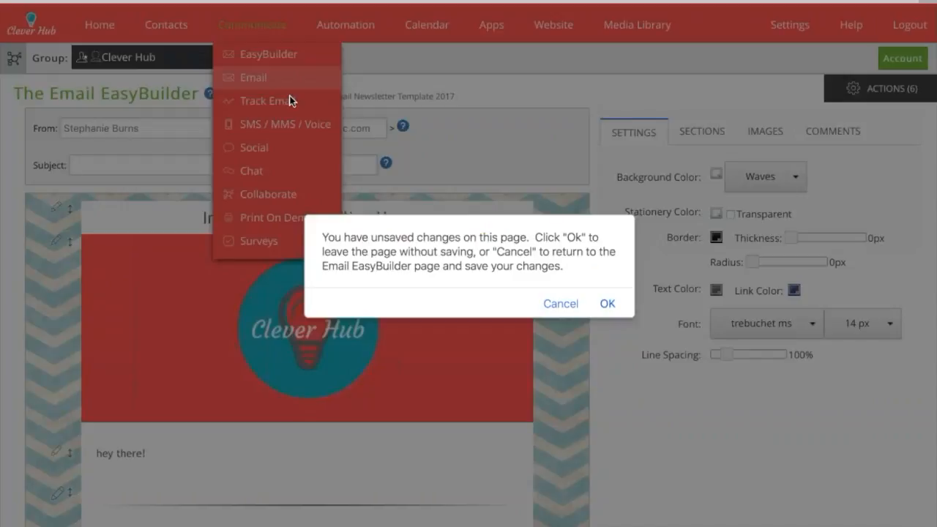
{"action": "left_click", "coordinate": [607, 304]}
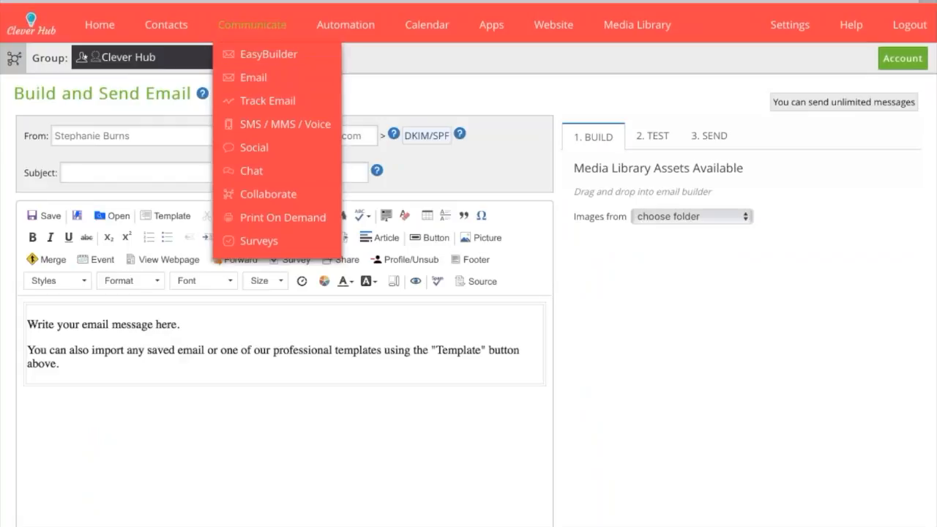
{"action": "left_click_drag", "start_coordinate": [79, 370], "coordinate": [4, 290]}
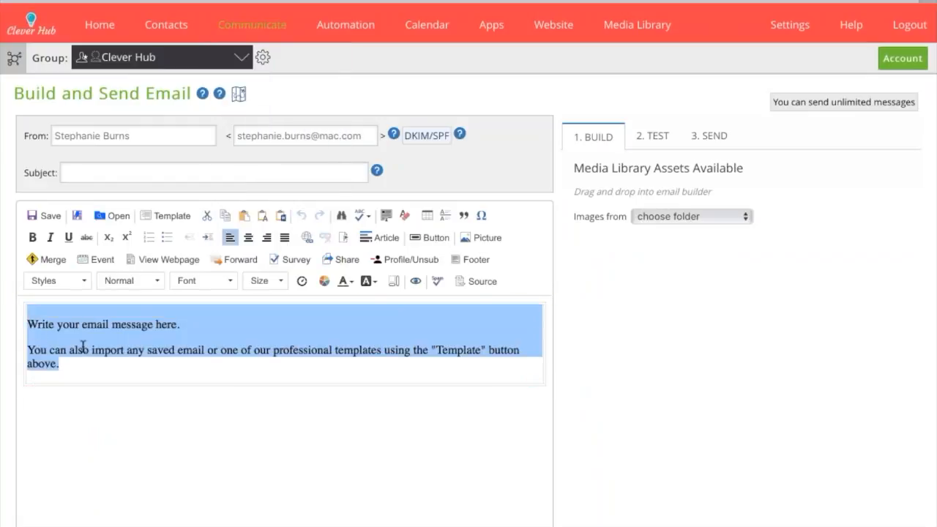
{"action": "left_click", "coordinate": [113, 216]}
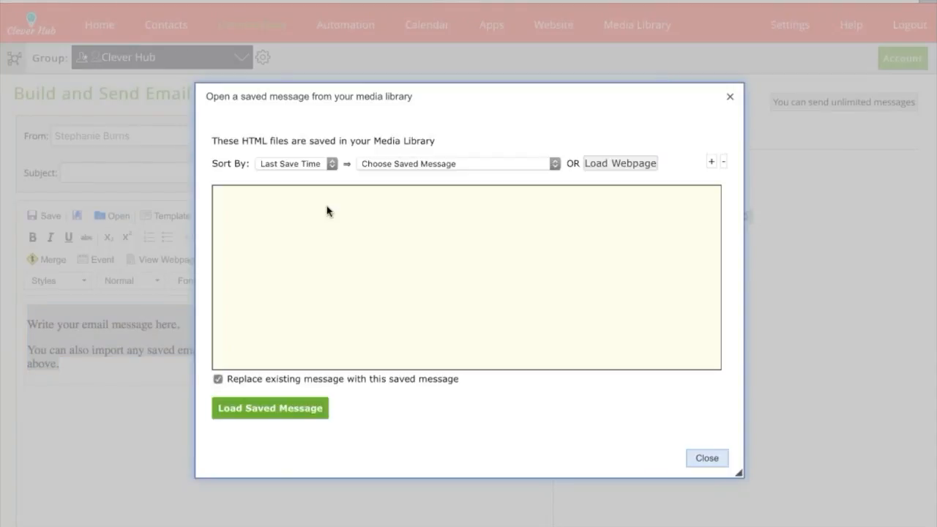
{"action": "left_click", "coordinate": [371, 167]}
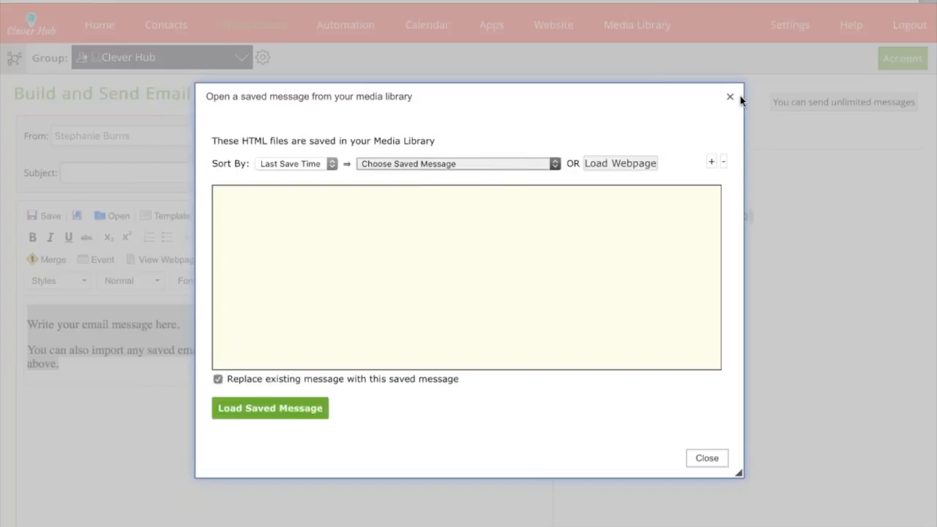
{"action": "left_click", "coordinate": [270, 242]}
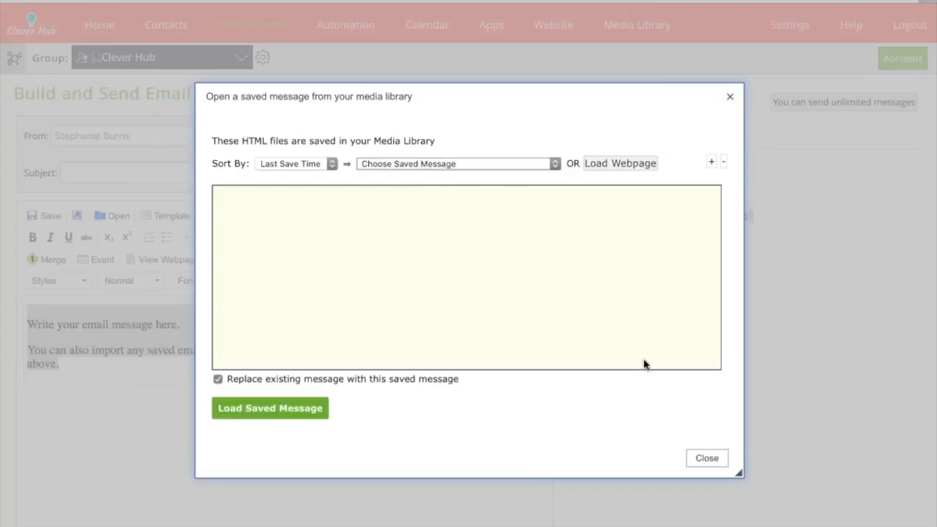
{"action": "left_click", "coordinate": [704, 457]}
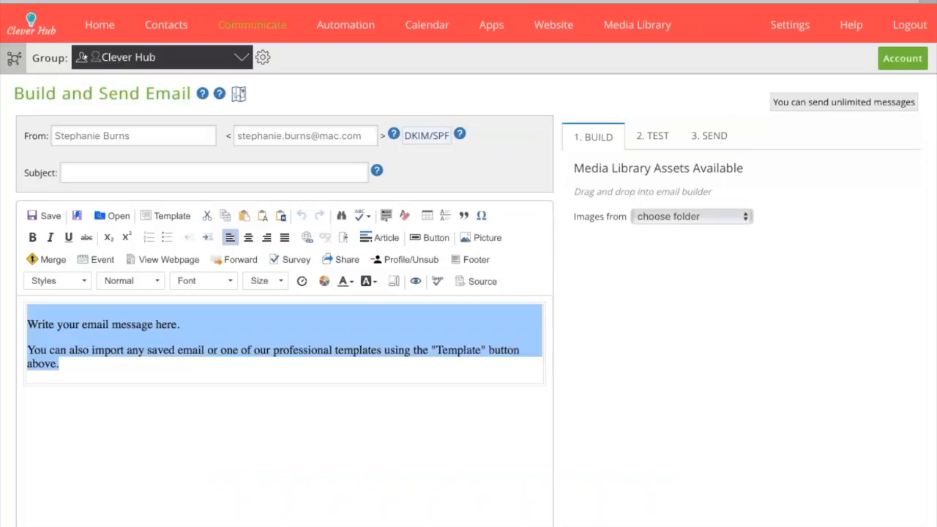
Import the saved message "Email Newsletter Template 2017" into the email, replacing the existing message
{"action": "left_click", "coordinate": [168, 217]}
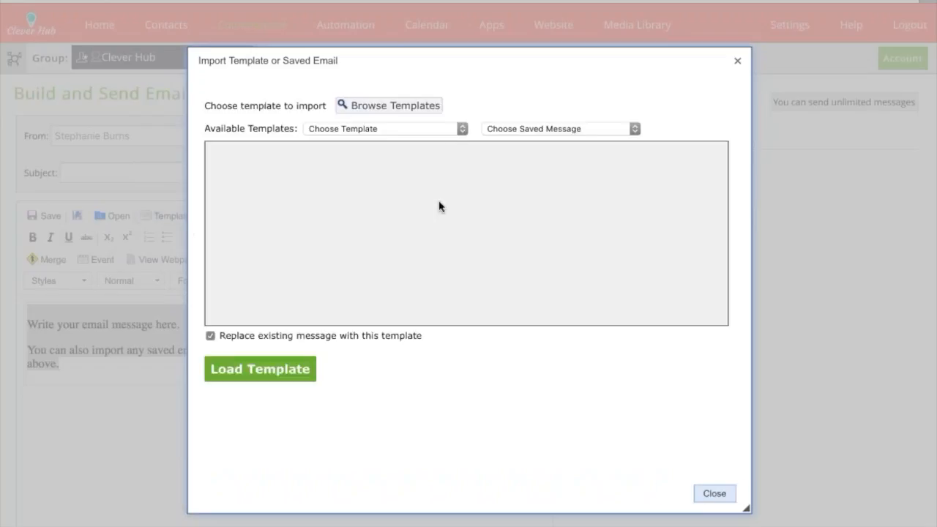
{"action": "left_click", "coordinate": [408, 131]}
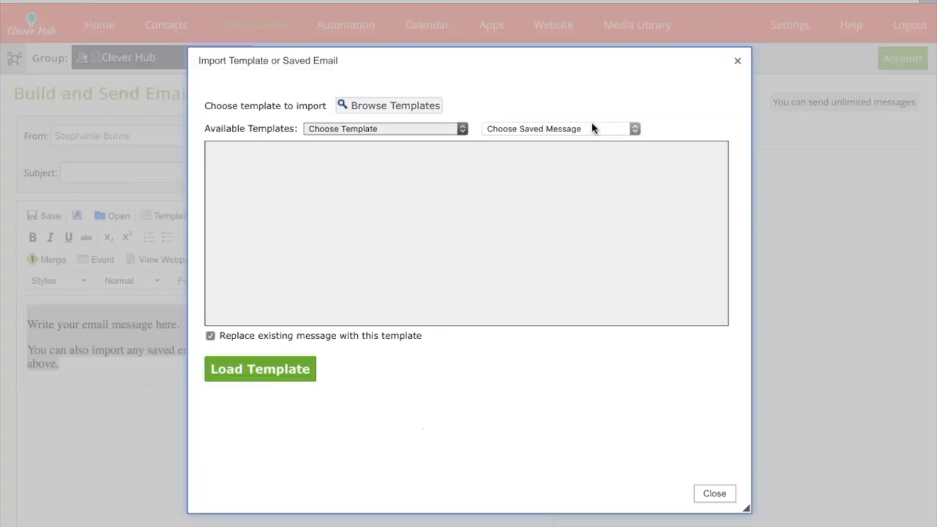
{"action": "left_click", "coordinate": [561, 128]}
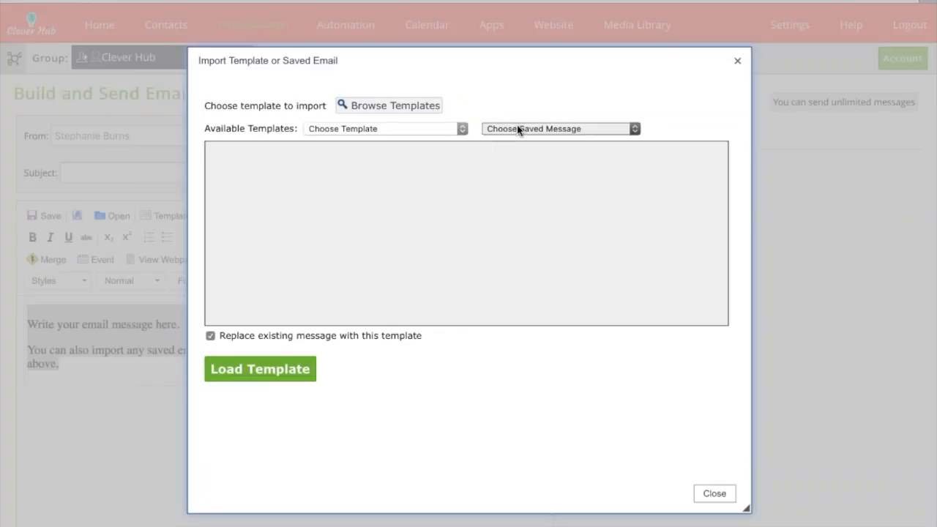
{"action": "left_click", "coordinate": [531, 158]}
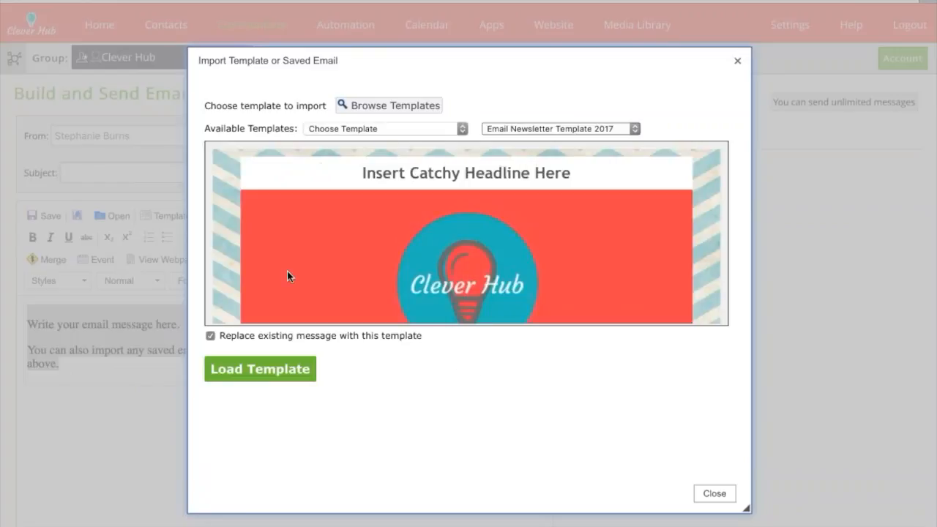
{"action": "left_click", "coordinate": [260, 369]}
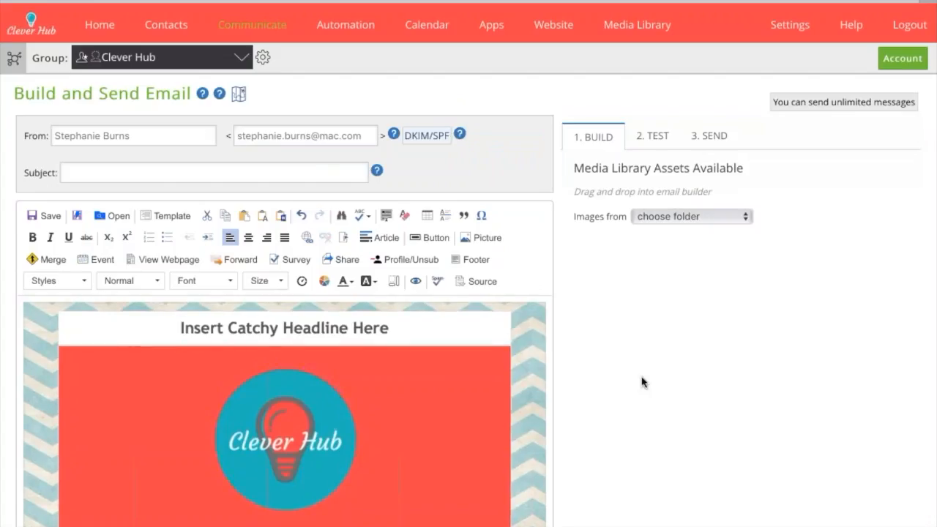
Replace the greeting text below the header image with "Today we did a million in sales. YAY!"
{"action": "scroll", "coordinate": [642, 381], "scroll_direction": "down", "scroll_amount": 3}
{"action": "scroll", "coordinate": [215, 230], "scroll_direction": "down", "scroll_amount": 10}
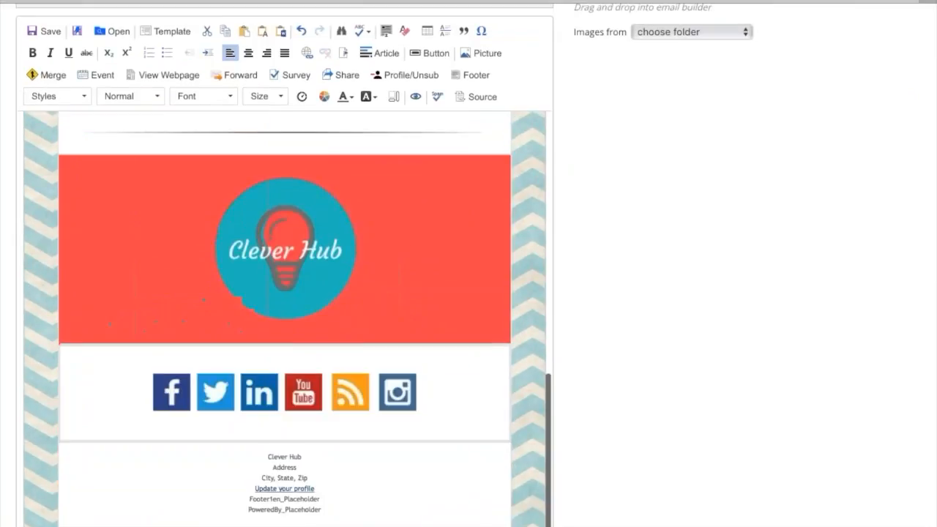
{"action": "scroll", "coordinate": [334, 232], "scroll_direction": "up", "scroll_amount": 10}
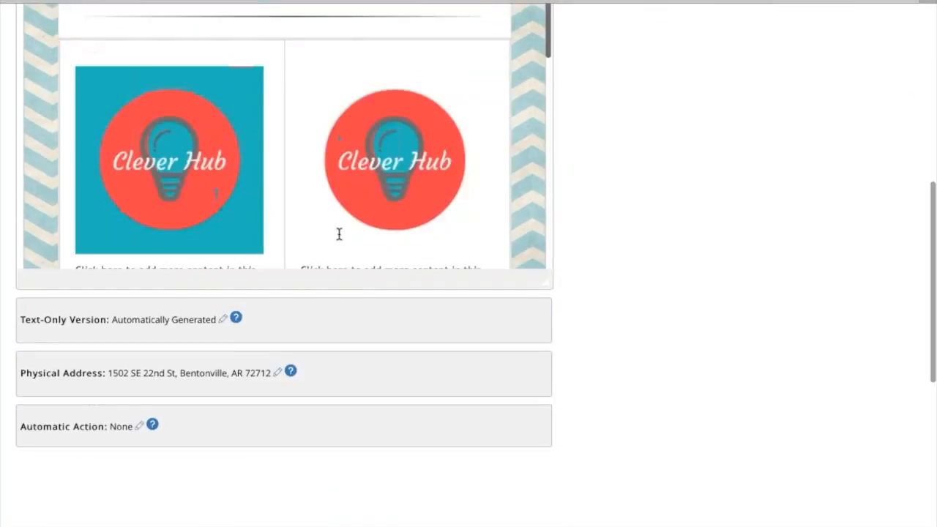
{"action": "left_click", "coordinate": [138, 79]}
{"action": "triple_click", "coordinate": [129, 90]}
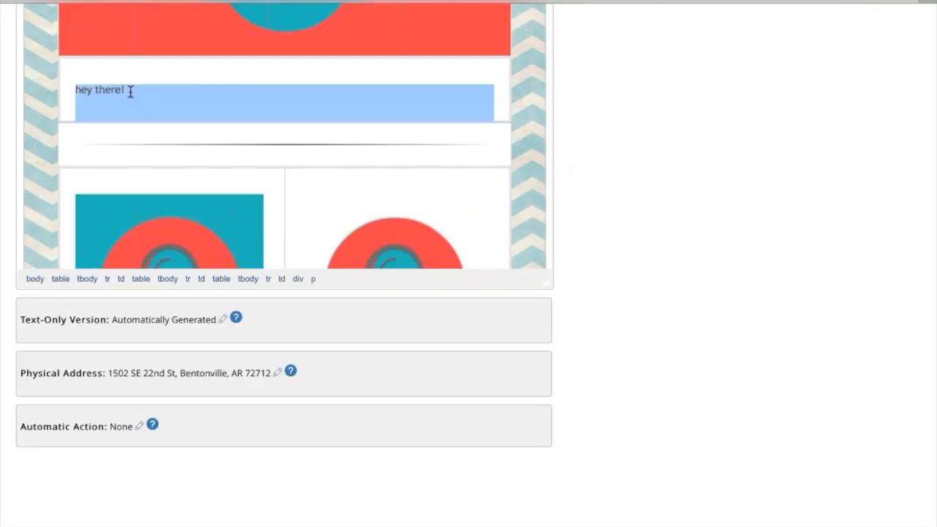
{"action": "type", "text": "Today a"}
{"action": "key", "text": "BackSpace"}
{"action": "type", "text": "we did a mi"}
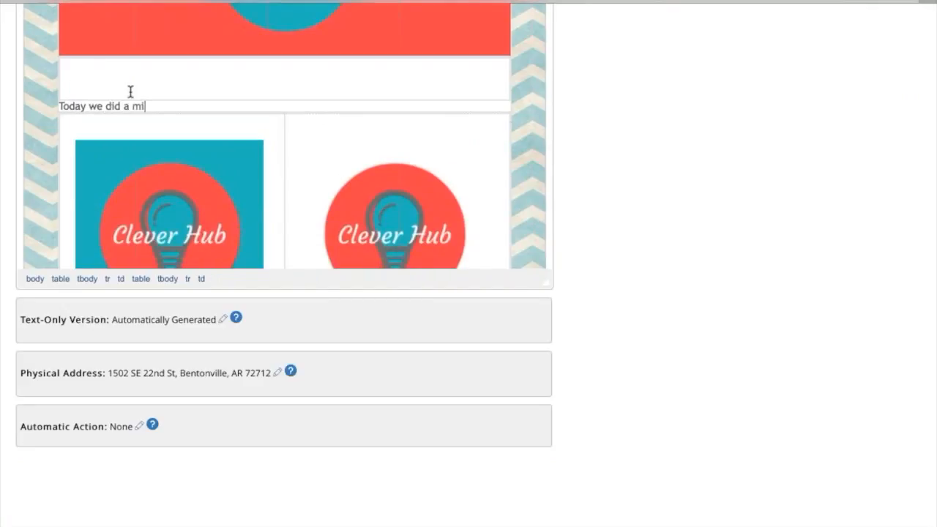
{"action": "type", "text": "llion in sales. YAY!"}
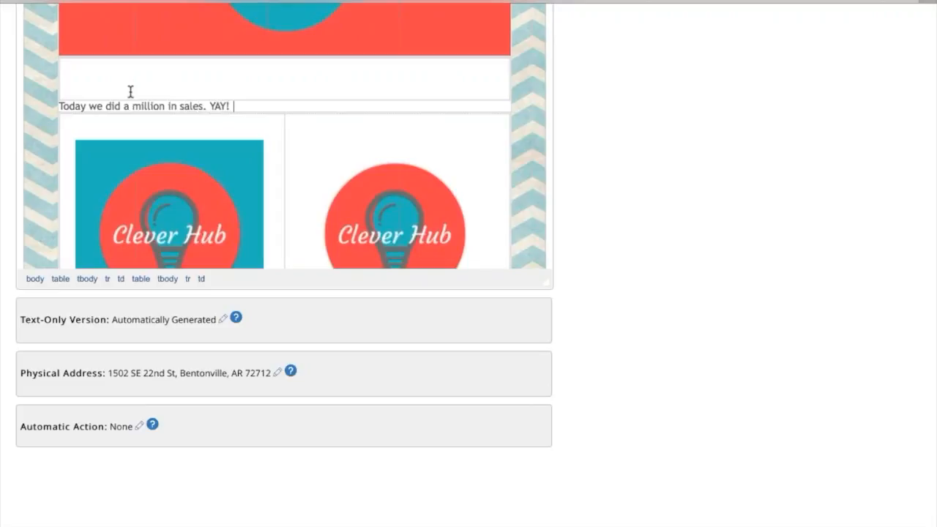
{"action": "scroll", "coordinate": [596, 229], "scroll_direction": "up", "scroll_amount": 3}
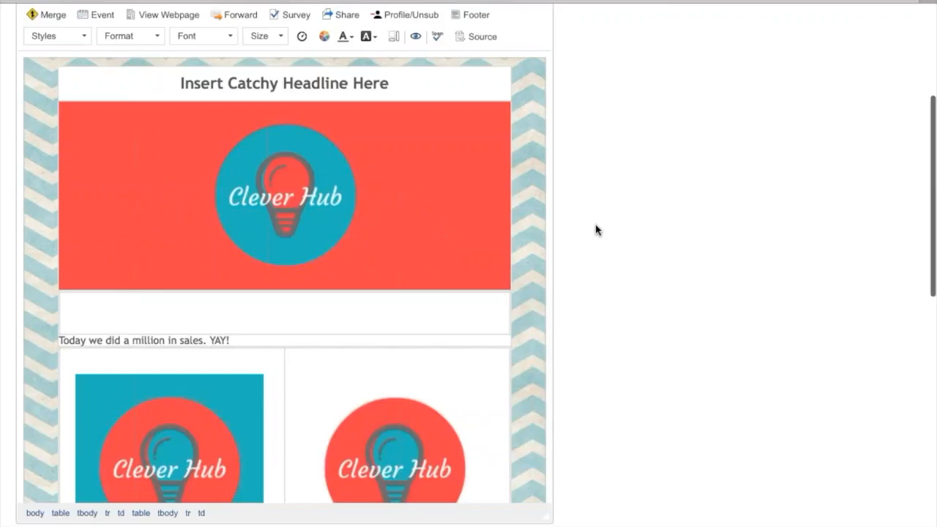
{"action": "scroll", "coordinate": [596, 230], "scroll_direction": "up", "scroll_amount": 3}
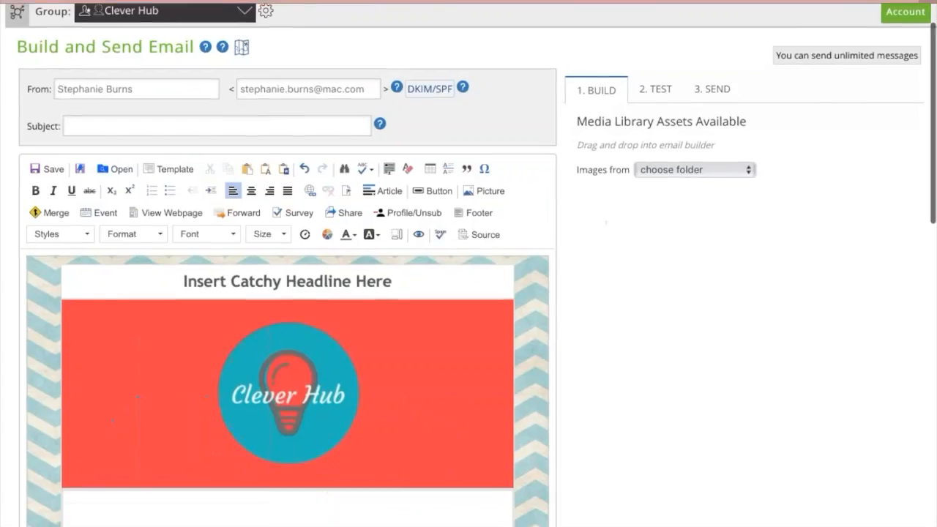
{"action": "scroll", "coordinate": [612, 368], "scroll_direction": "down", "scroll_amount": 6}
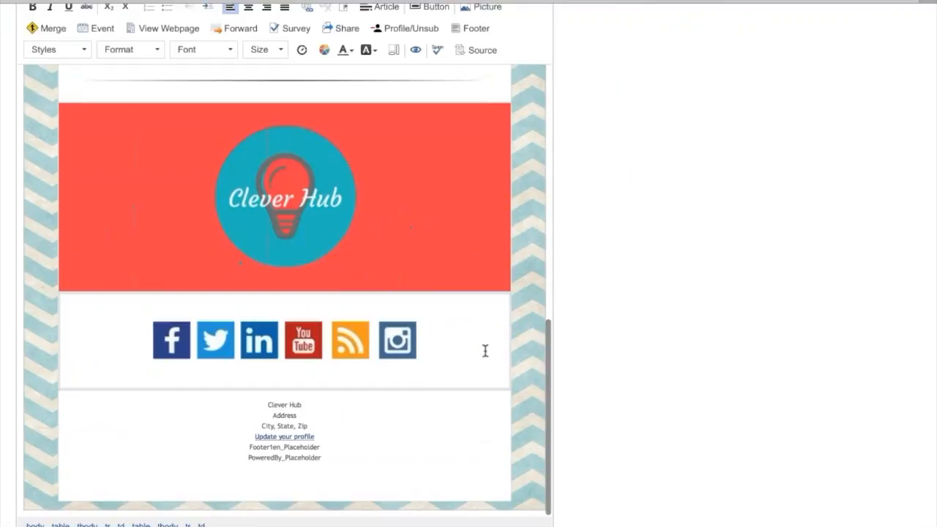
{"action": "scroll", "coordinate": [485, 351], "scroll_direction": "up", "scroll_amount": 10}
{"action": "scroll", "coordinate": [640, 366], "scroll_direction": "up", "scroll_amount": 3}
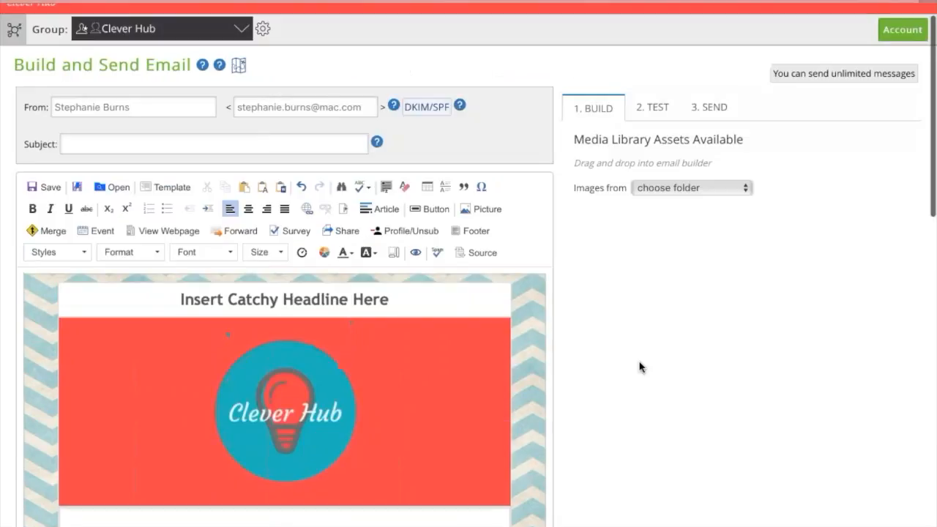